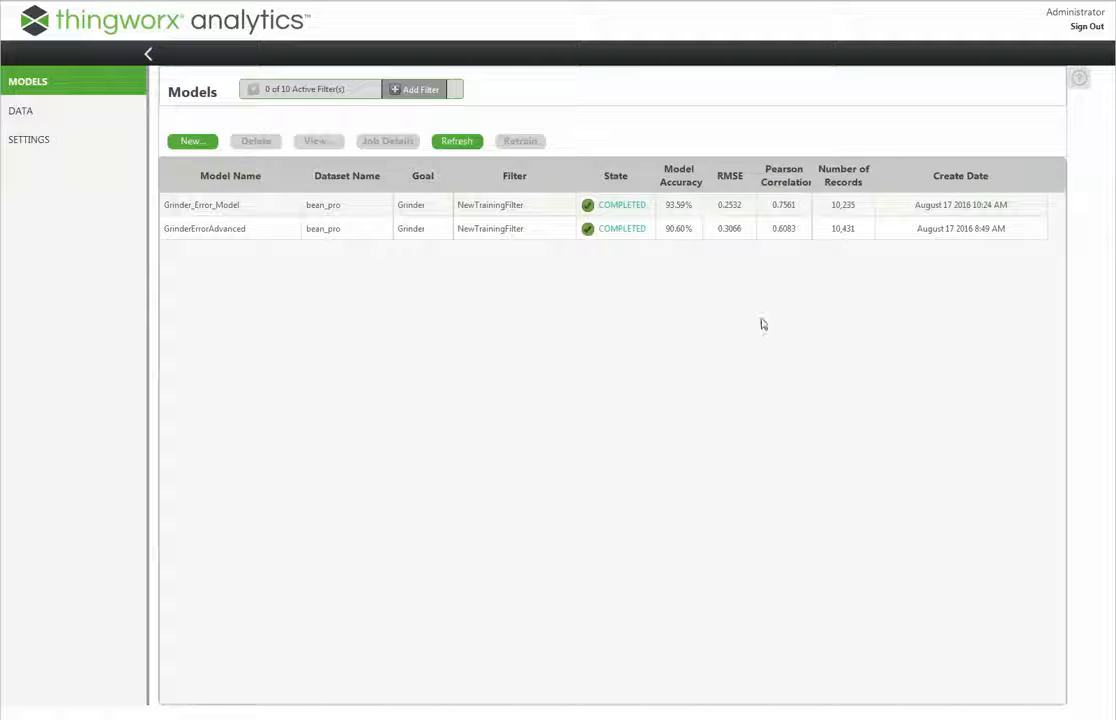
# Open the results of Grinder_Error_Model and read the help on the ROC curve and model statistics
pyautogui.click(243, 208)
pyautogui.click(305, 147)
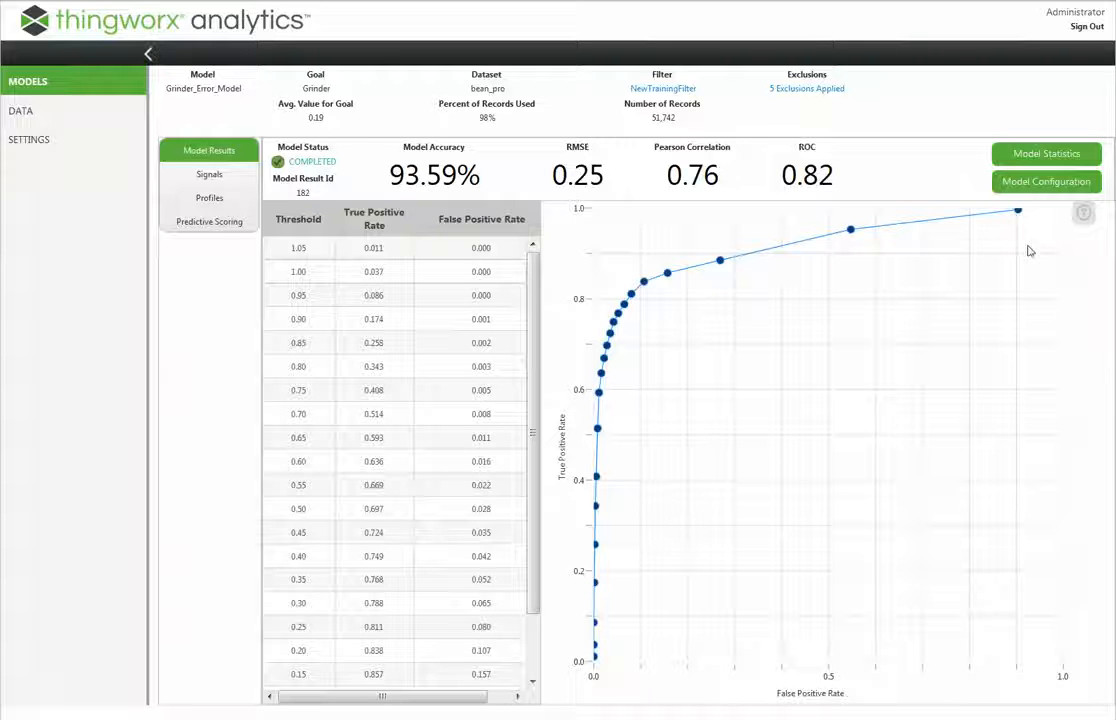
pyautogui.click(1086, 224)
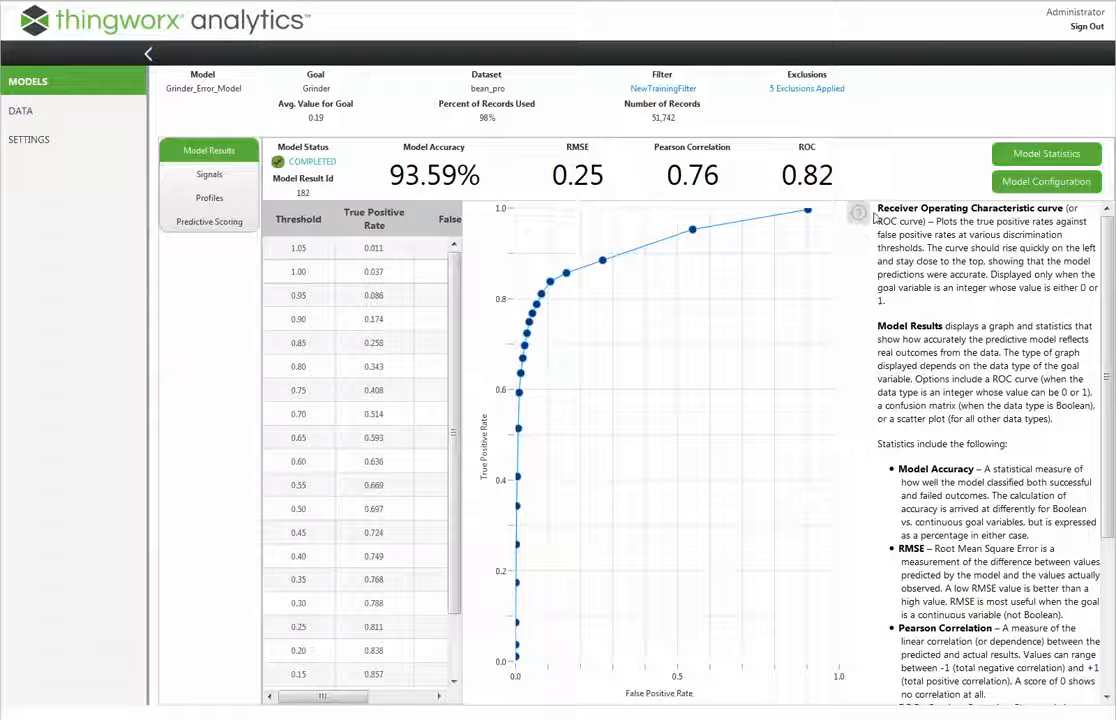
pyautogui.moveTo(1106, 262)
pyautogui.mouseDown()
pyautogui.moveTo(1106, 412)
pyautogui.moveTo(1106, 278)
pyautogui.mouseUp()
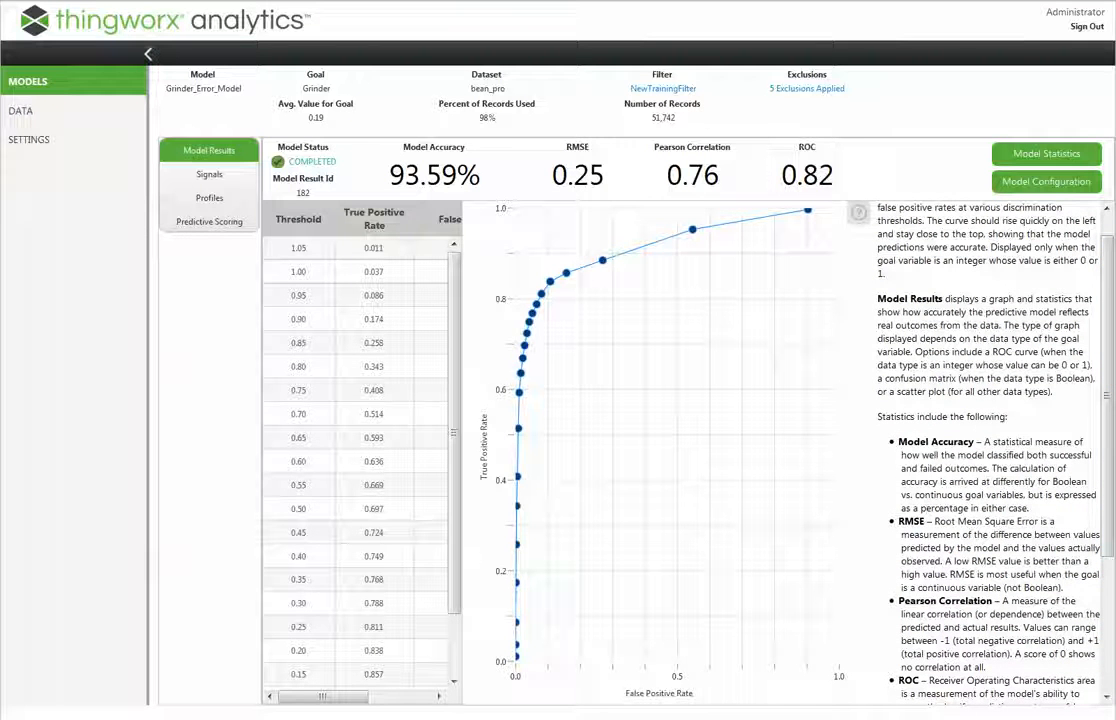
pyautogui.scroll(1, 953, 261)
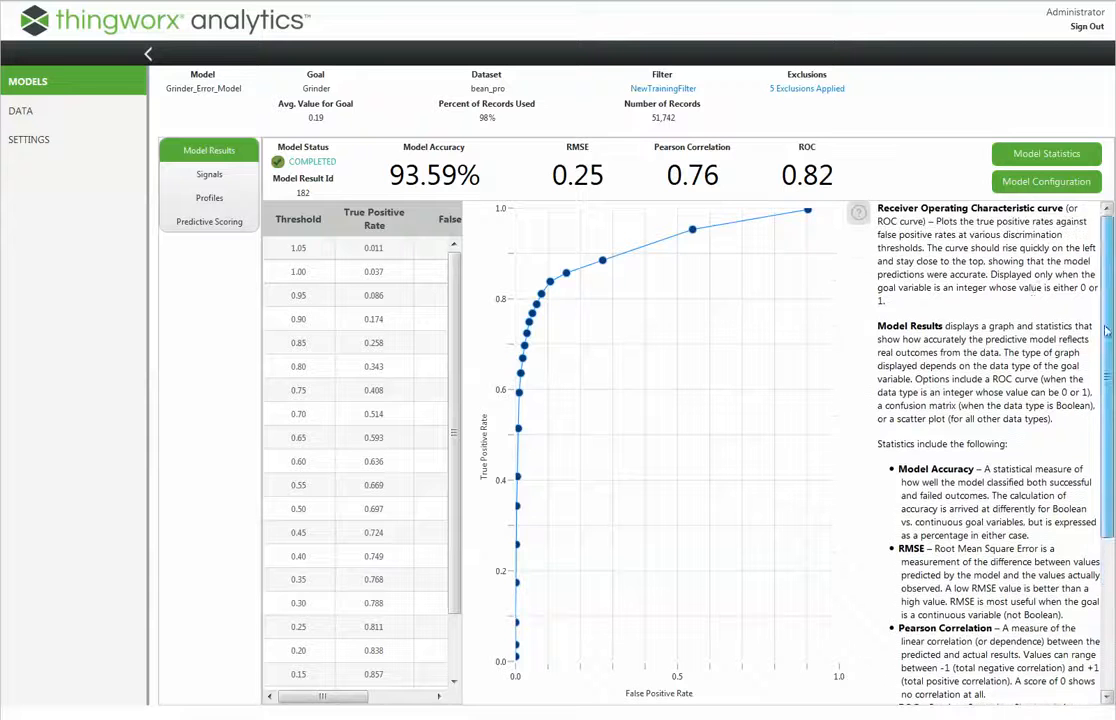
pyautogui.click(858, 212)
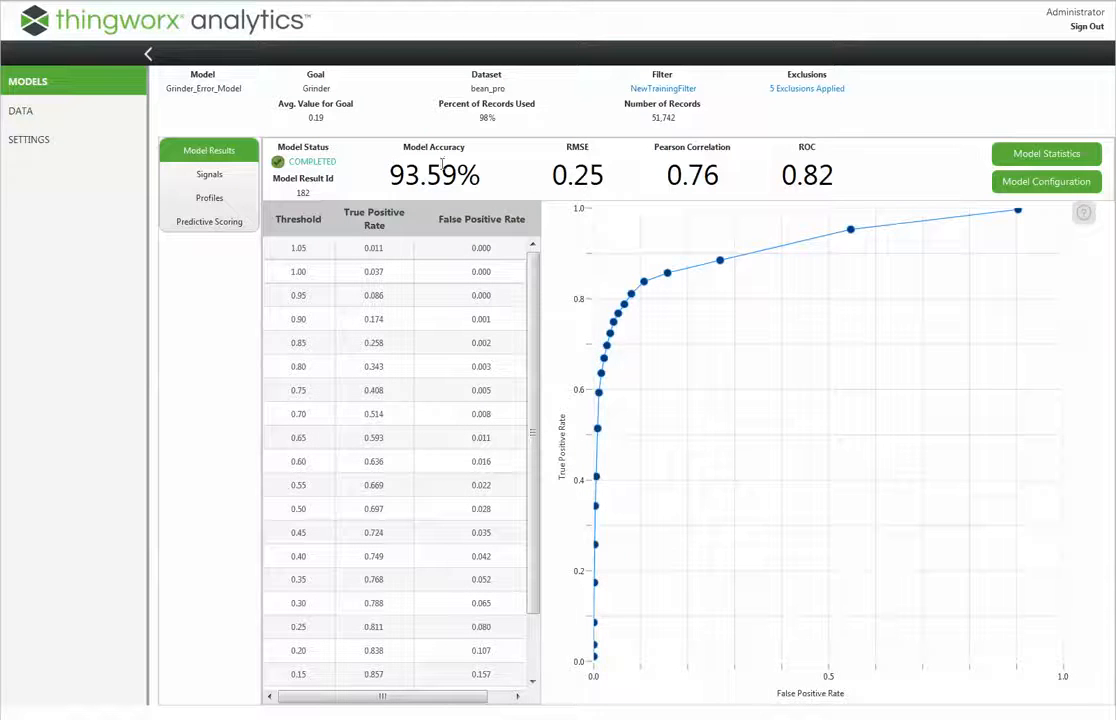
# Review the configuration of Grinder_Error_Model, including all its learners, and close the overview
pyautogui.click(1045, 181)
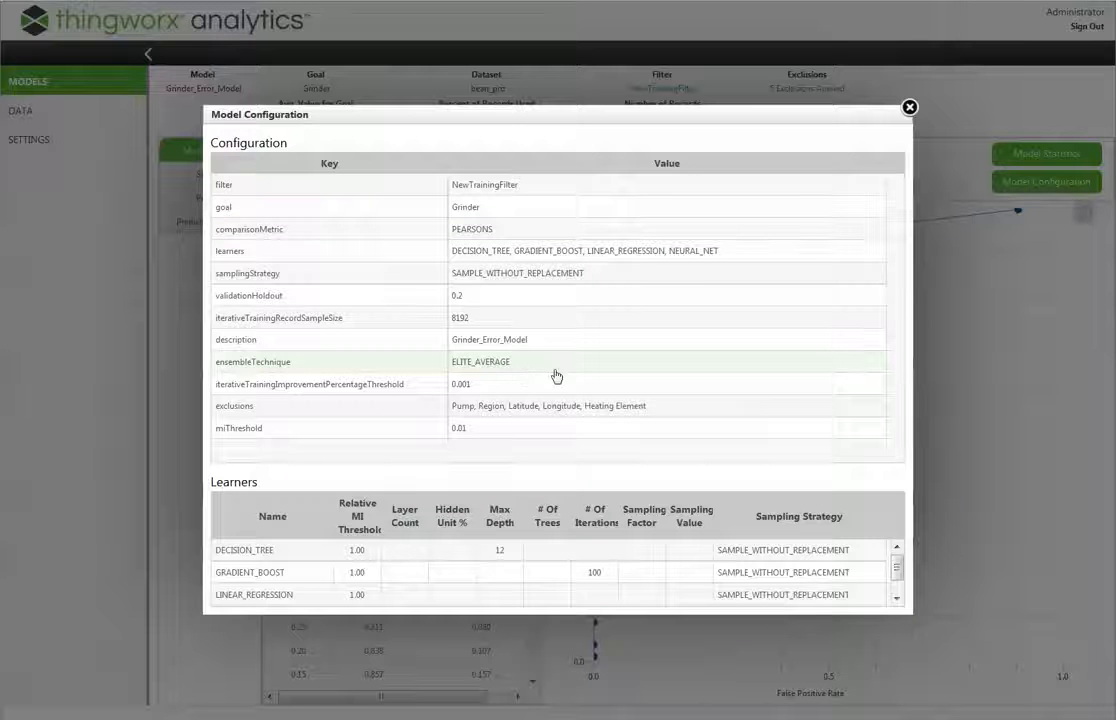
pyautogui.moveTo(897, 567); pyautogui.dragTo(900, 583)
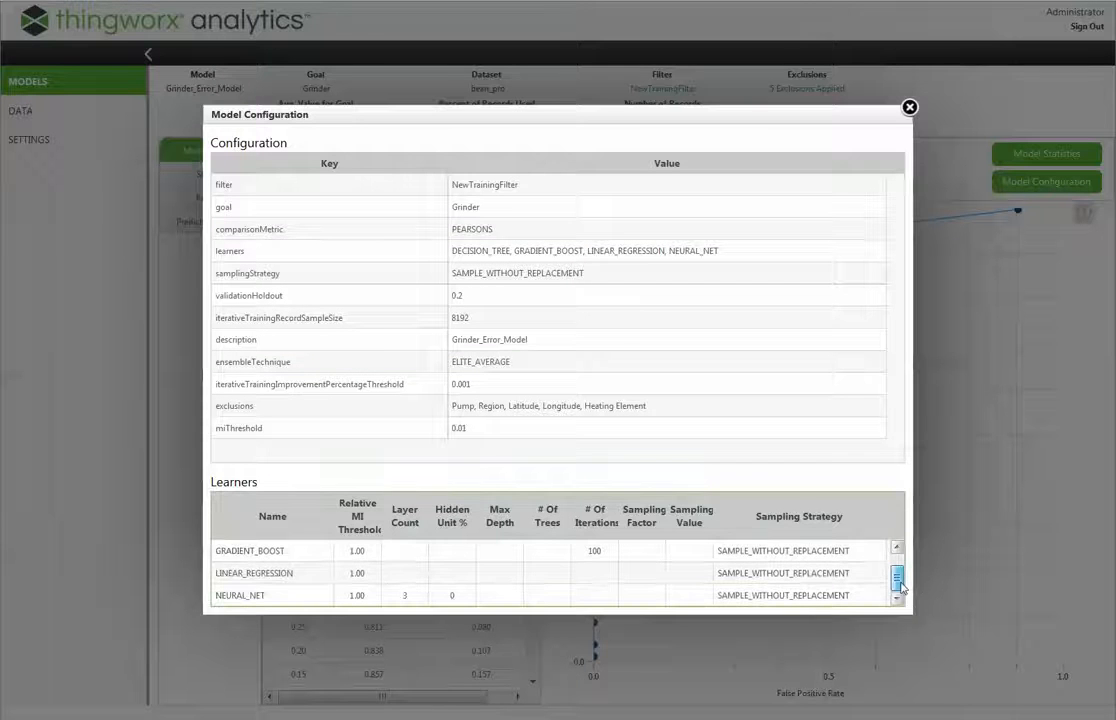
pyautogui.moveTo(903, 587); pyautogui.dragTo(899, 565)
pyautogui.click(909, 107)
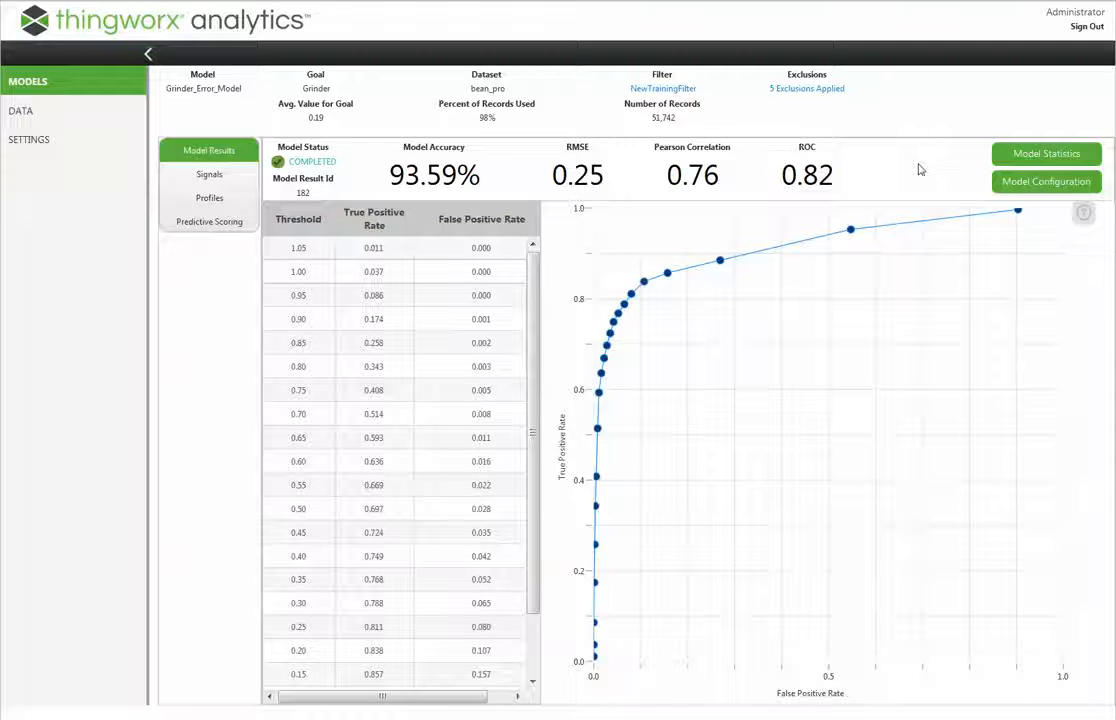
# Create the missing signals for Grinder_Error_Model
pyautogui.click(197, 178)
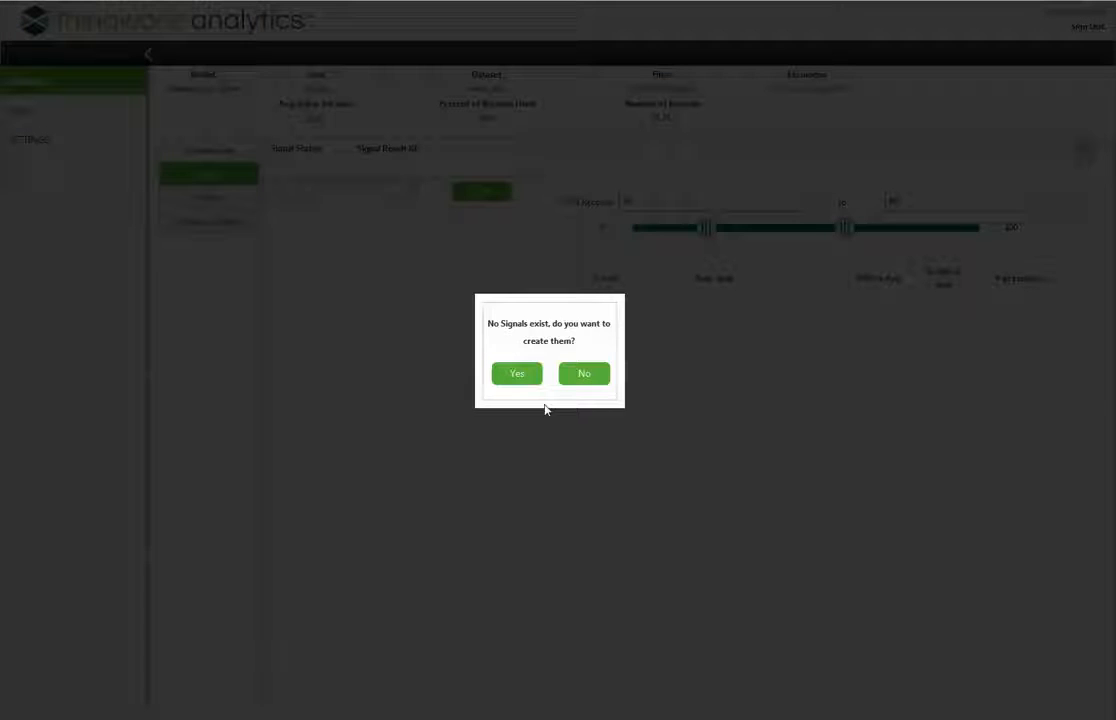
pyautogui.click(506, 374)
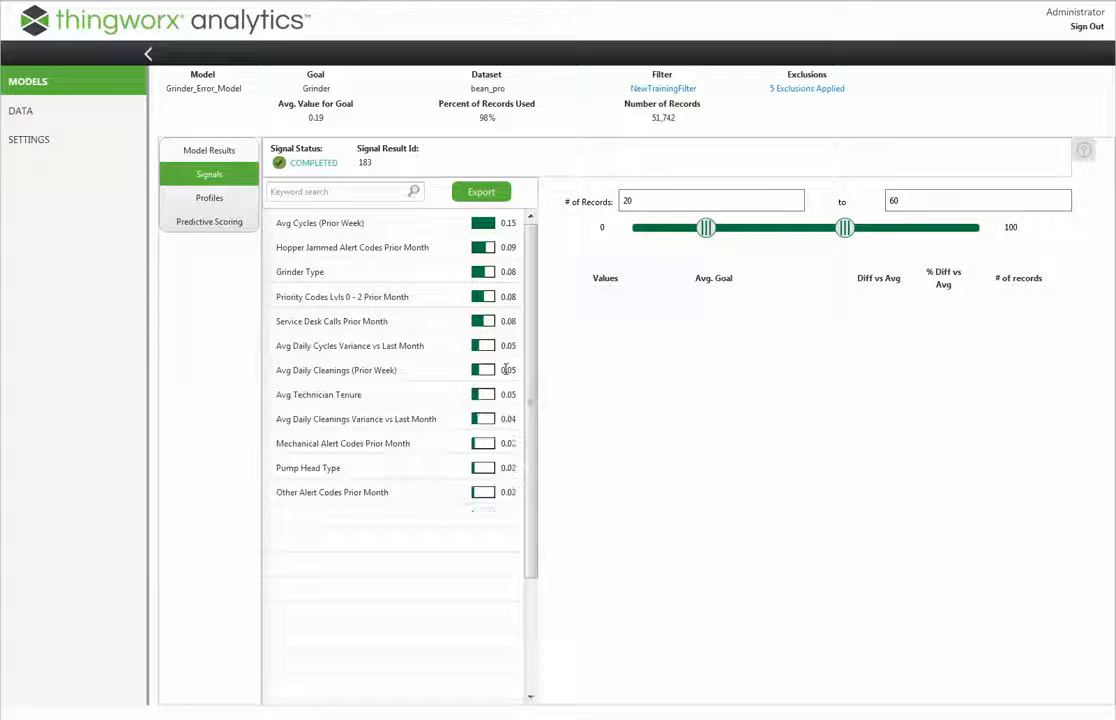
pyautogui.moveTo(506, 370)
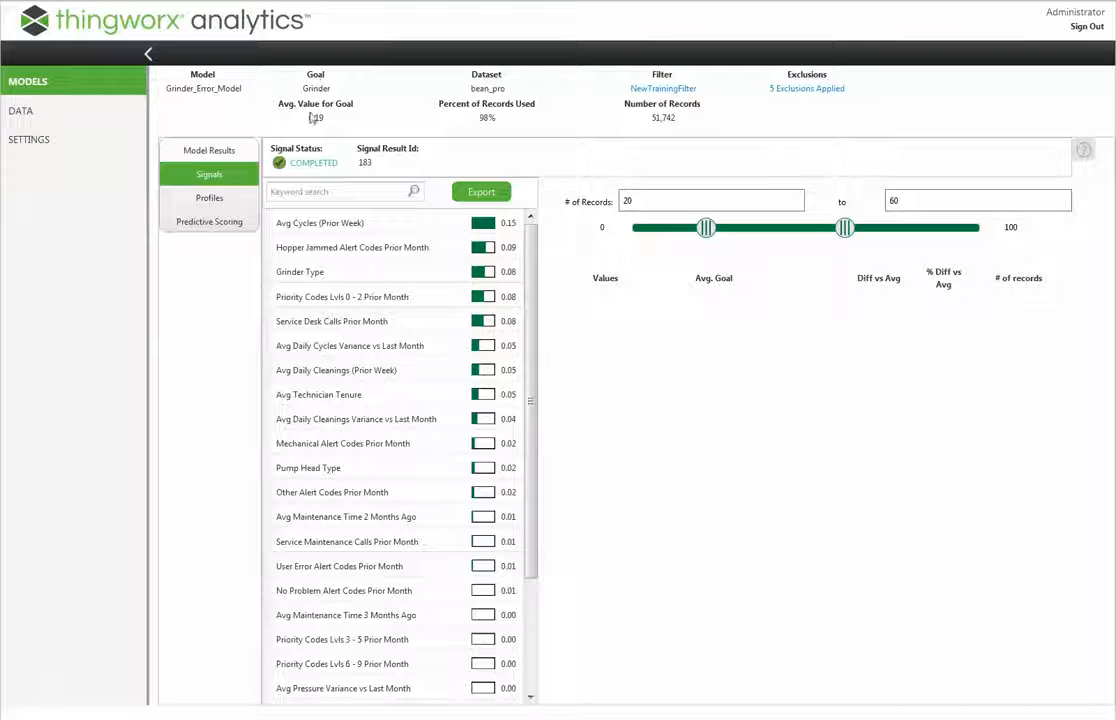
# Examine the value ranges of the Avg Cycles (Prior Week) signal and read the help on signals
pyautogui.click(320, 223)
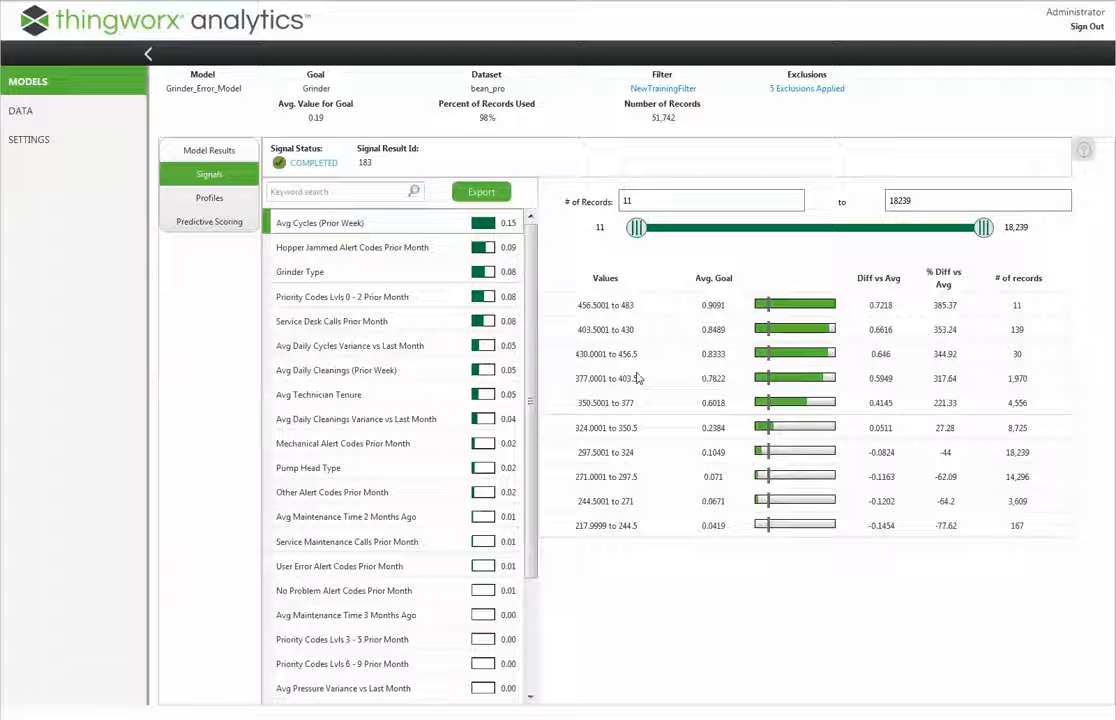
pyautogui.click(1082, 156)
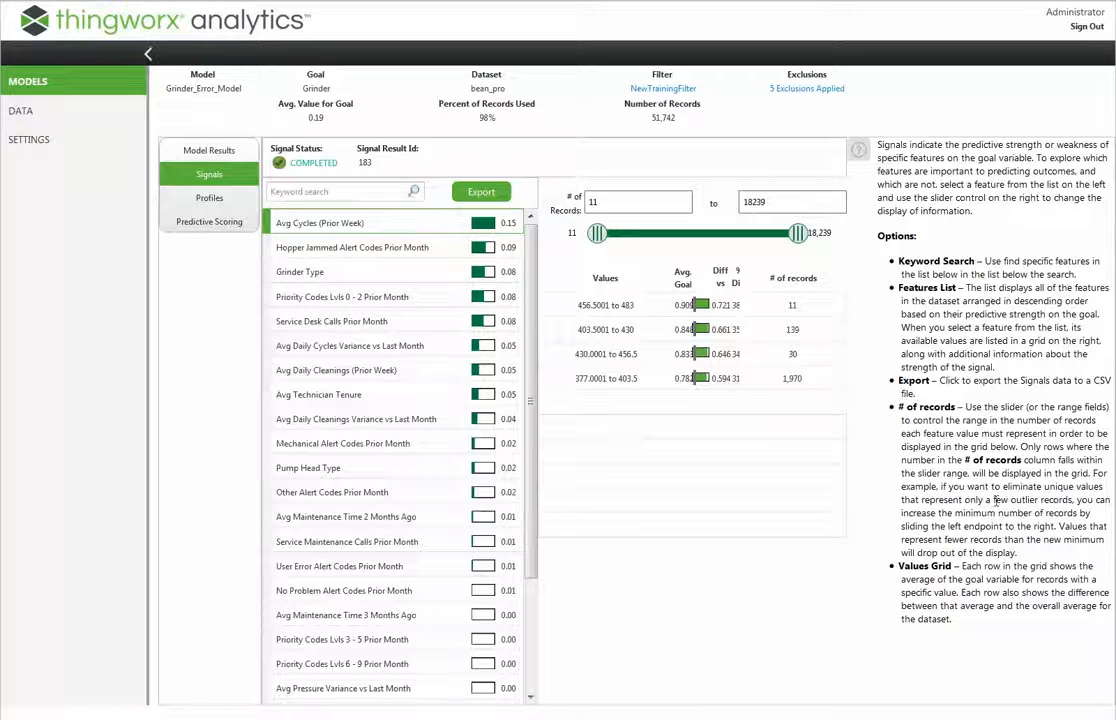
pyautogui.click(859, 151)
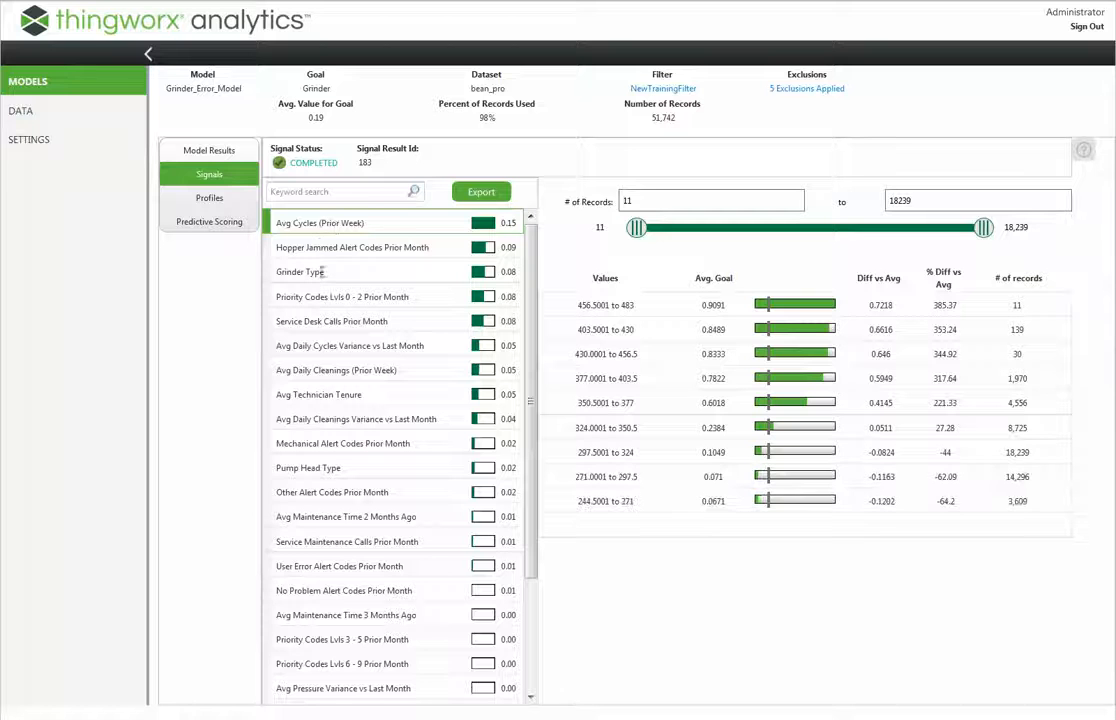
# Create the missing profiles for Grinder_Error_Model and check the options for generating new profiles without submitting them
pyautogui.click(211, 202)
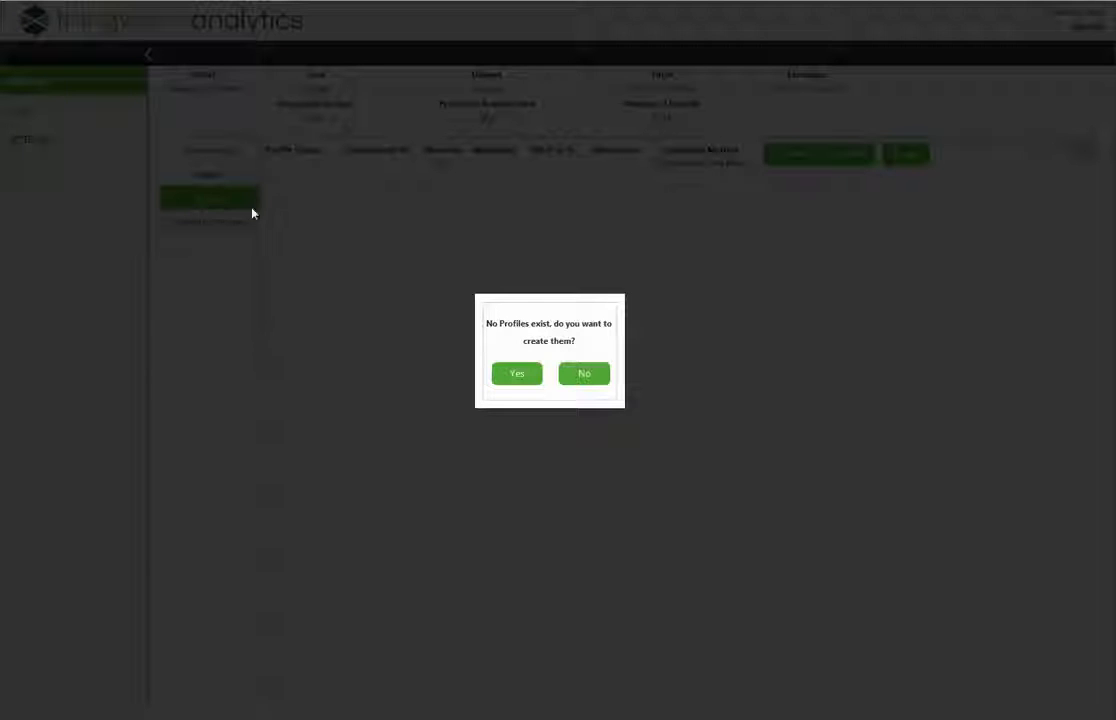
pyautogui.click(522, 380)
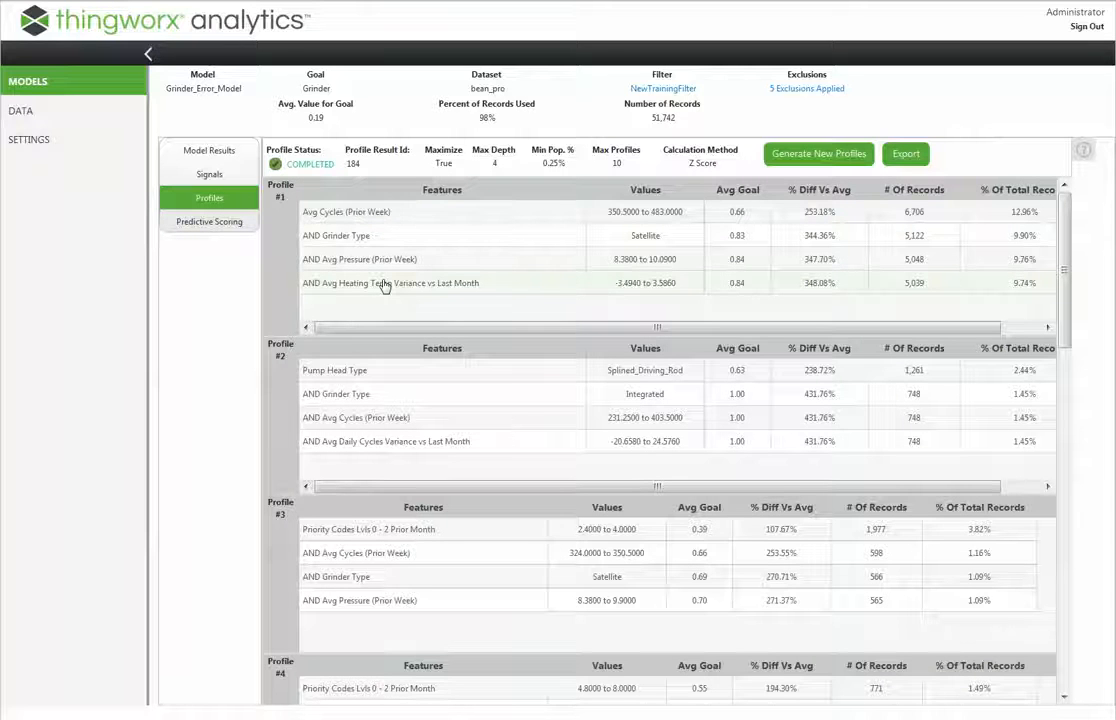
pyautogui.click(815, 156)
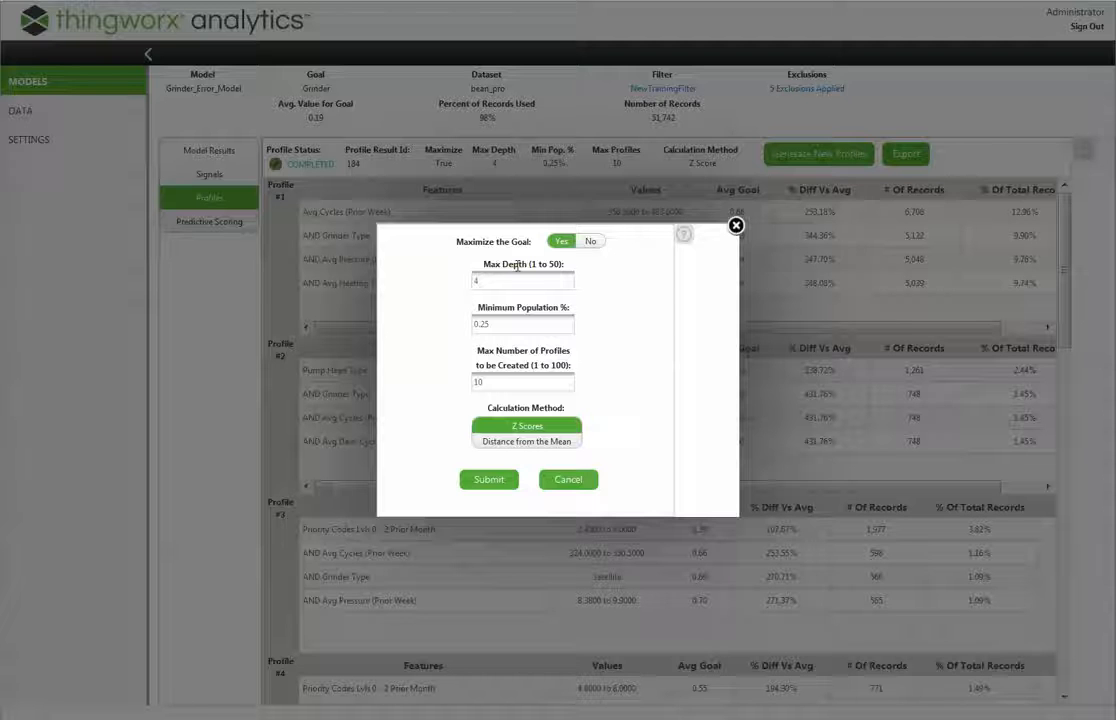
pyautogui.click(736, 225)
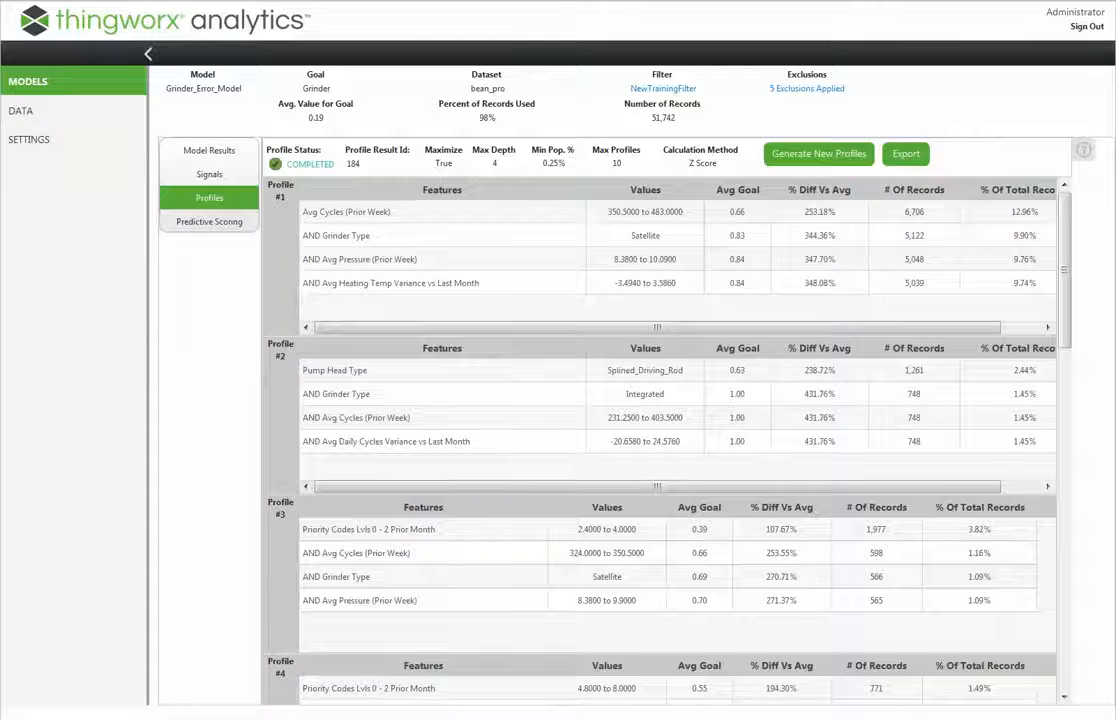
# Start a new predictive scoring job for the model and name it ScoringJob-Grinder
pyautogui.click(200, 223)
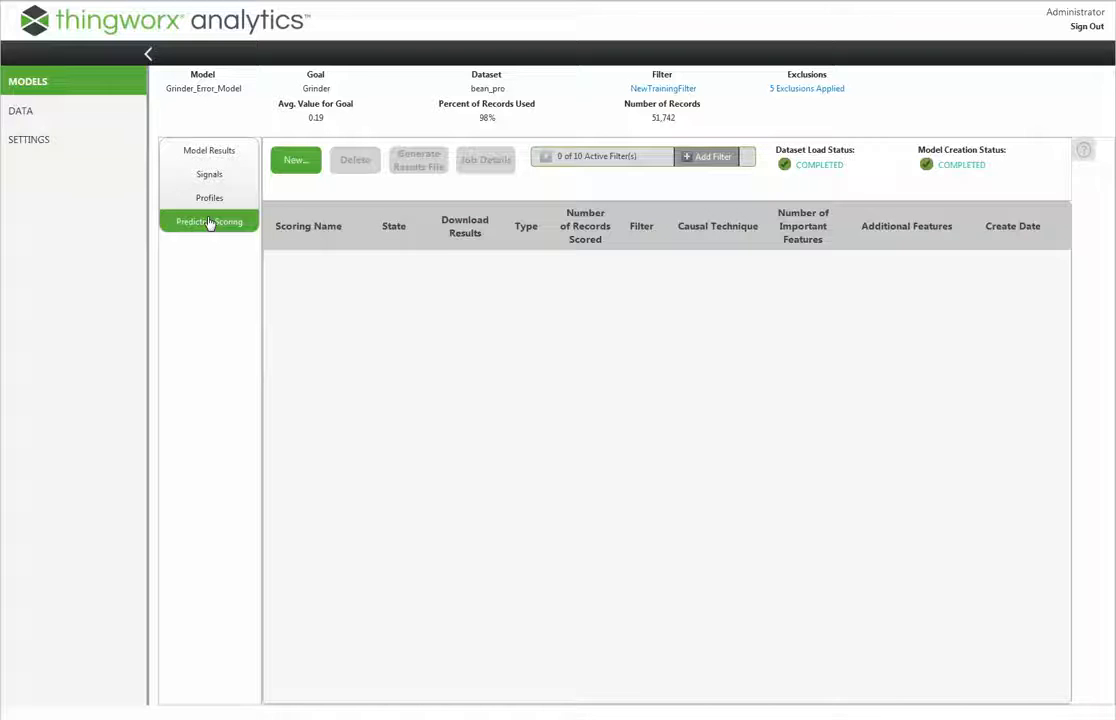
pyautogui.click(286, 164)
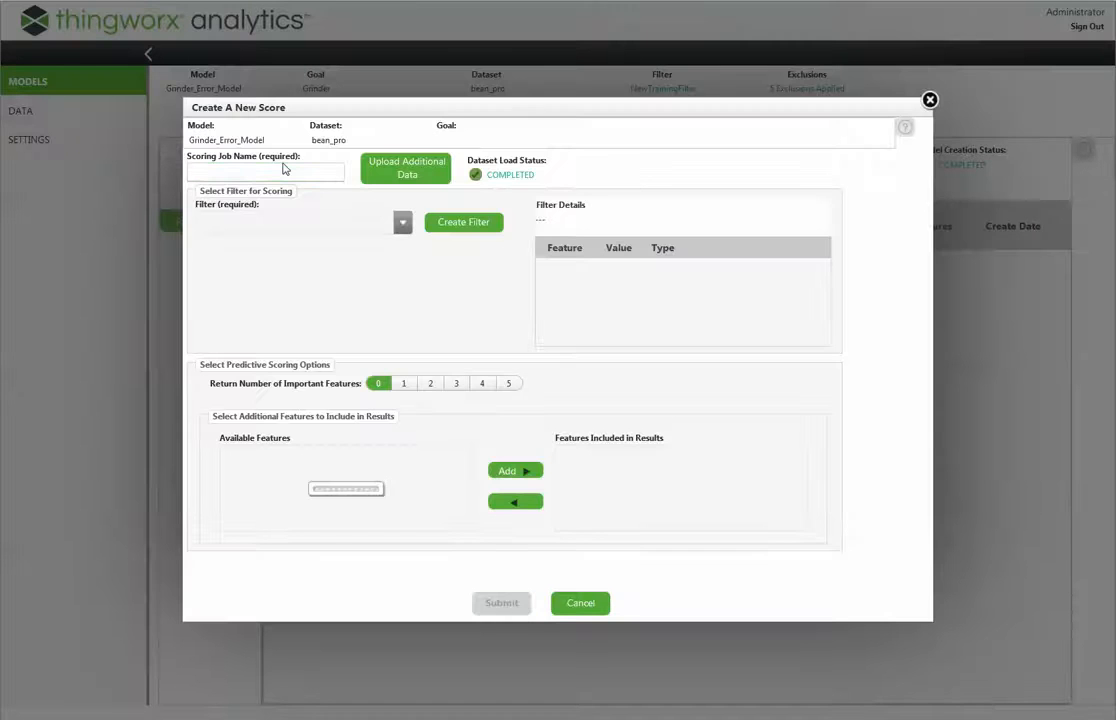
pyautogui.click(310, 178)
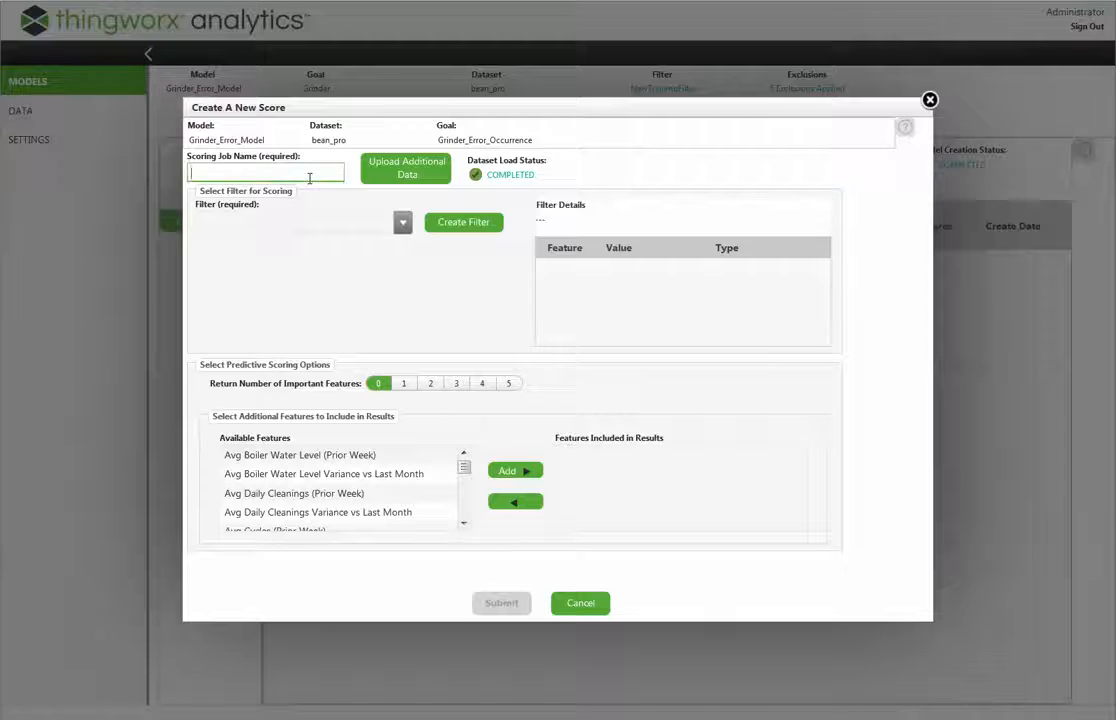
pyautogui.write('ScoringJob-Grinder')
# Start a new filter for the scoring job and name it ScoringFilter
pyautogui.click(402, 225)
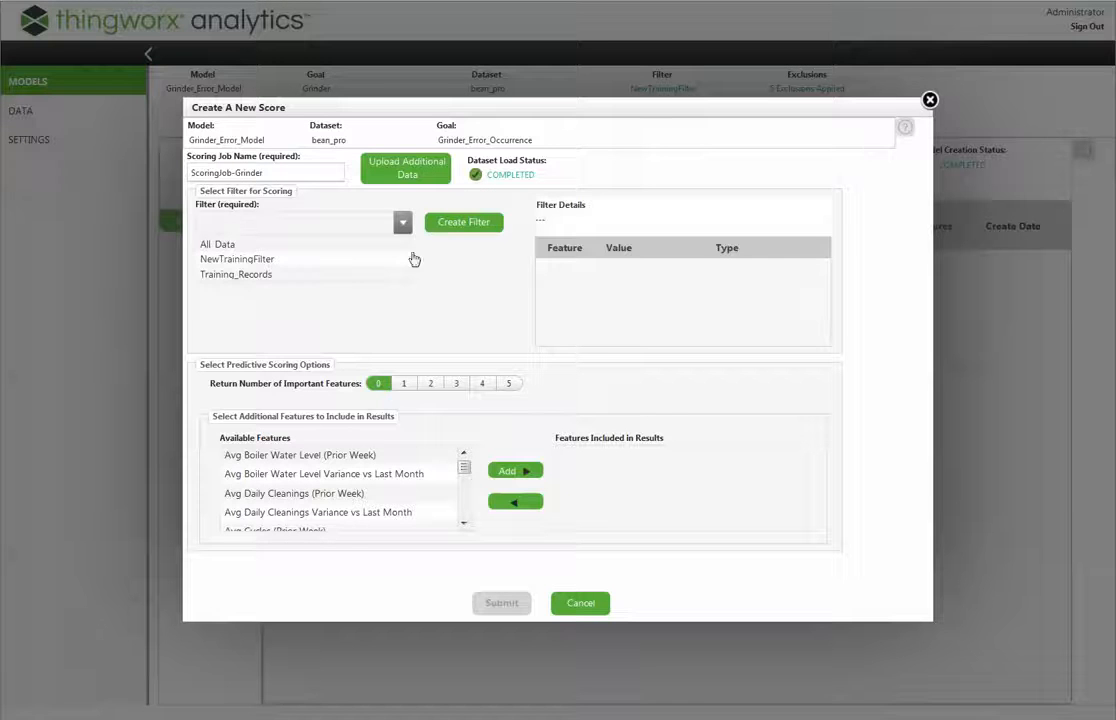
pyautogui.click(451, 224)
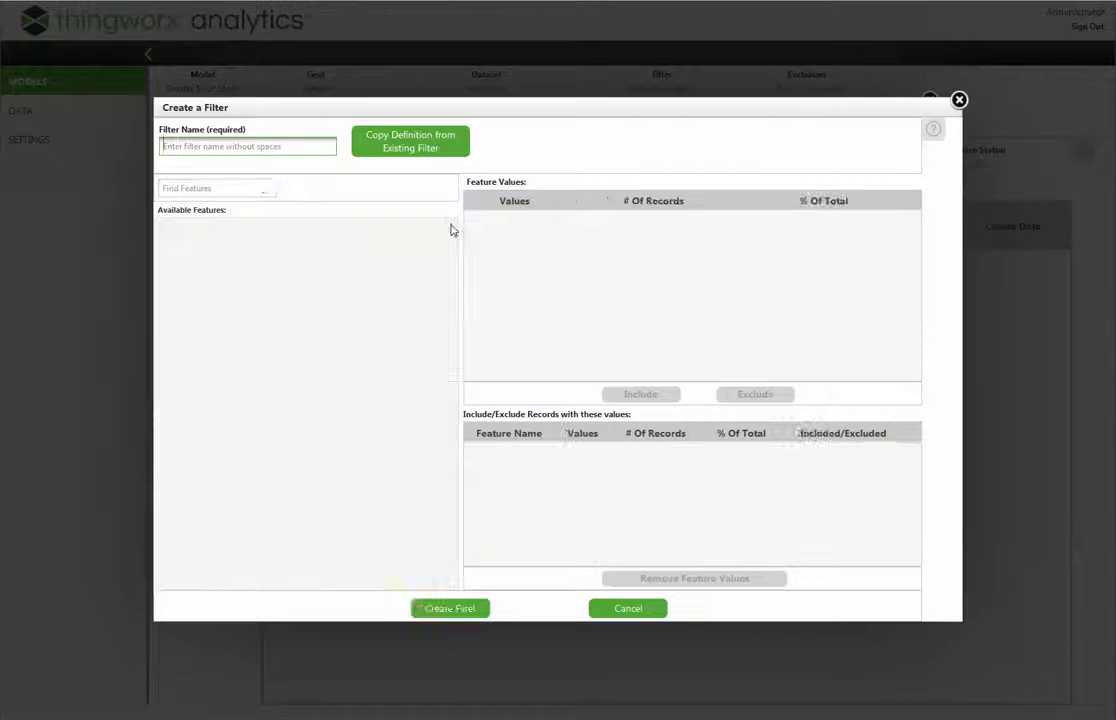
pyautogui.click(252, 148)
pyautogui.write('S')
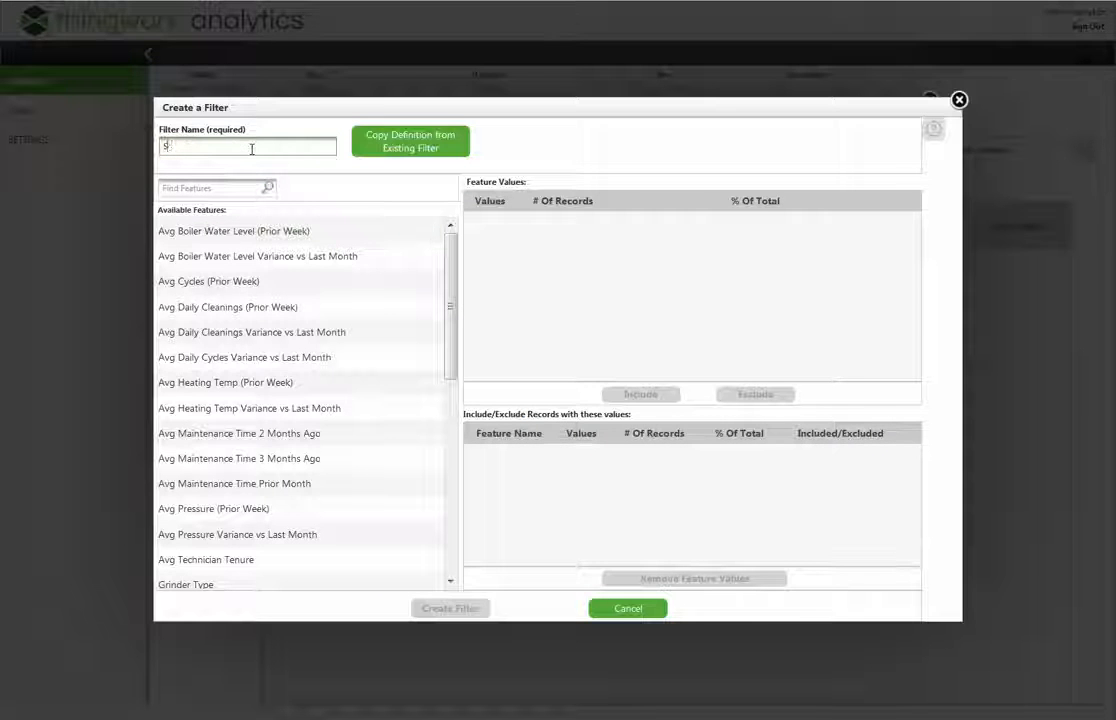
pyautogui.write('coringFilter')
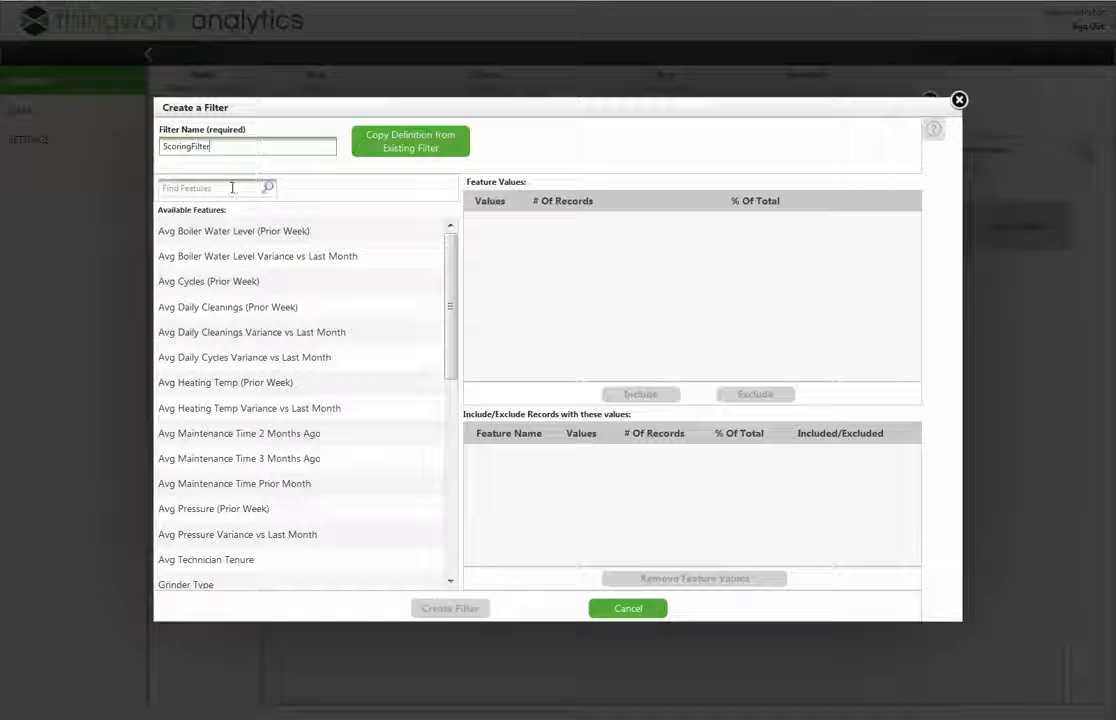
# Find the record purpose feature by searching for "record", include its scoring records, and create the filter
pyautogui.click(232, 187)
pyautogui.write('record')
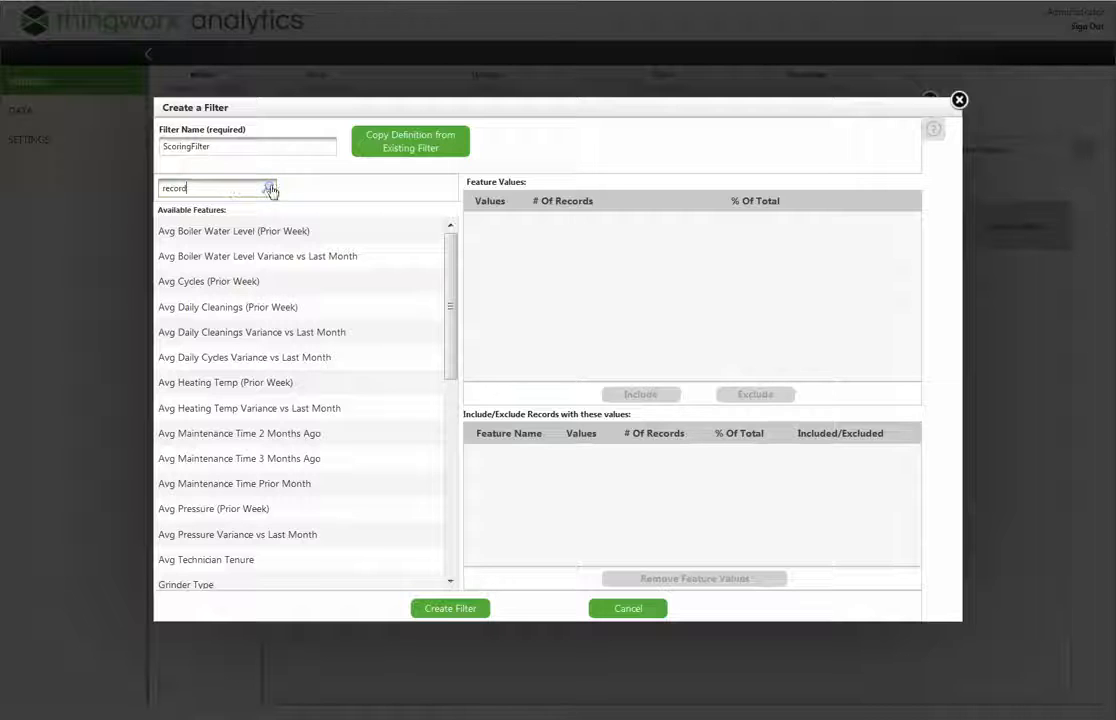
pyautogui.click(269, 189)
pyautogui.click(240, 234)
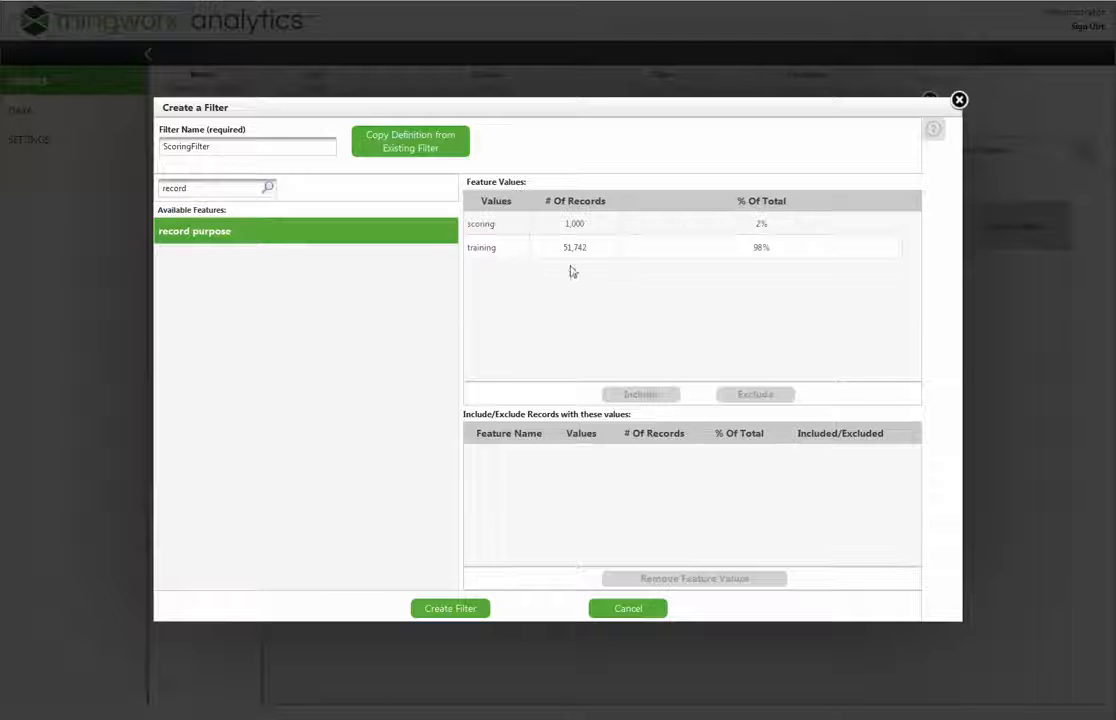
pyautogui.click(490, 231)
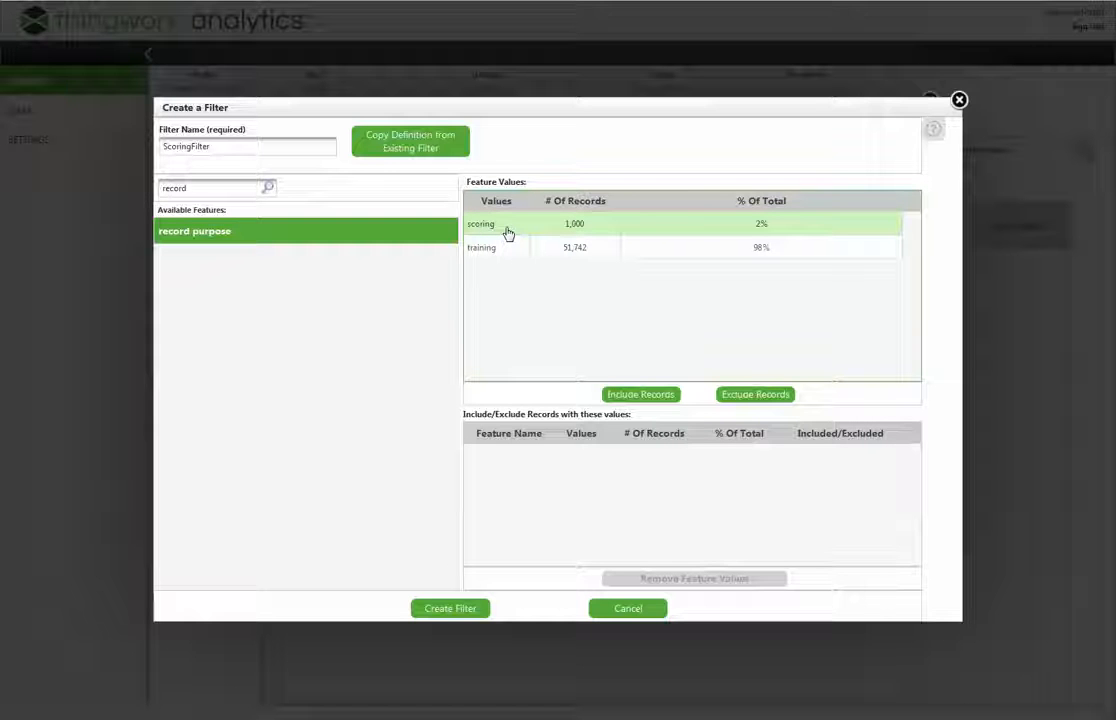
pyautogui.click(655, 397)
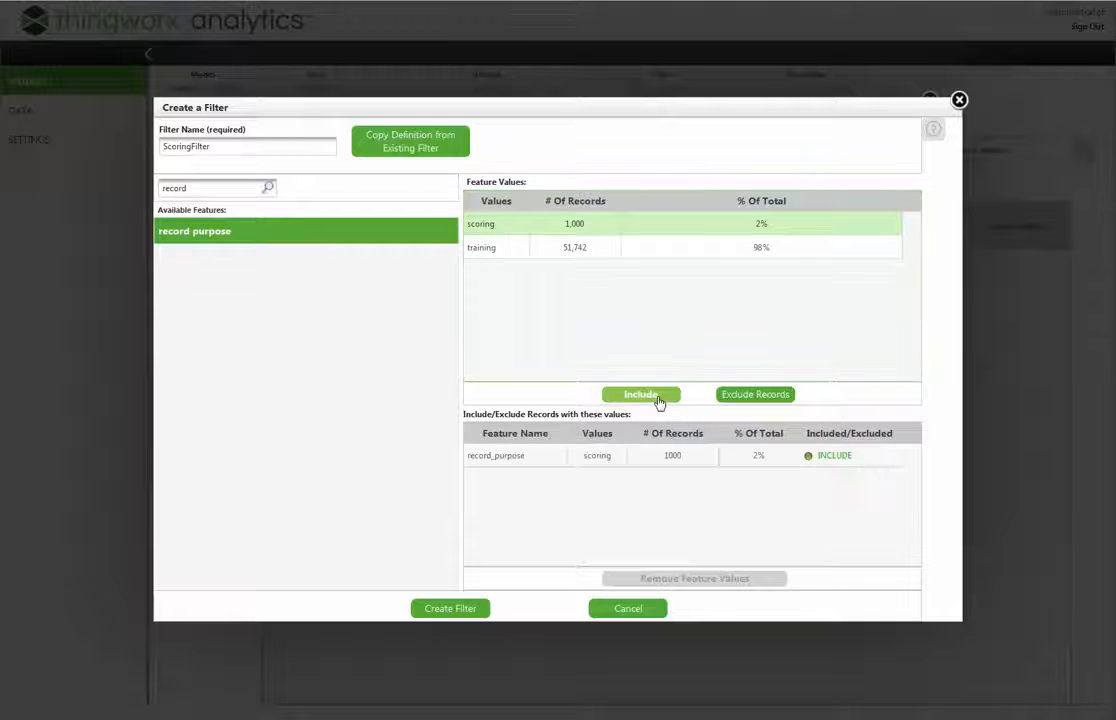
pyautogui.click(474, 610)
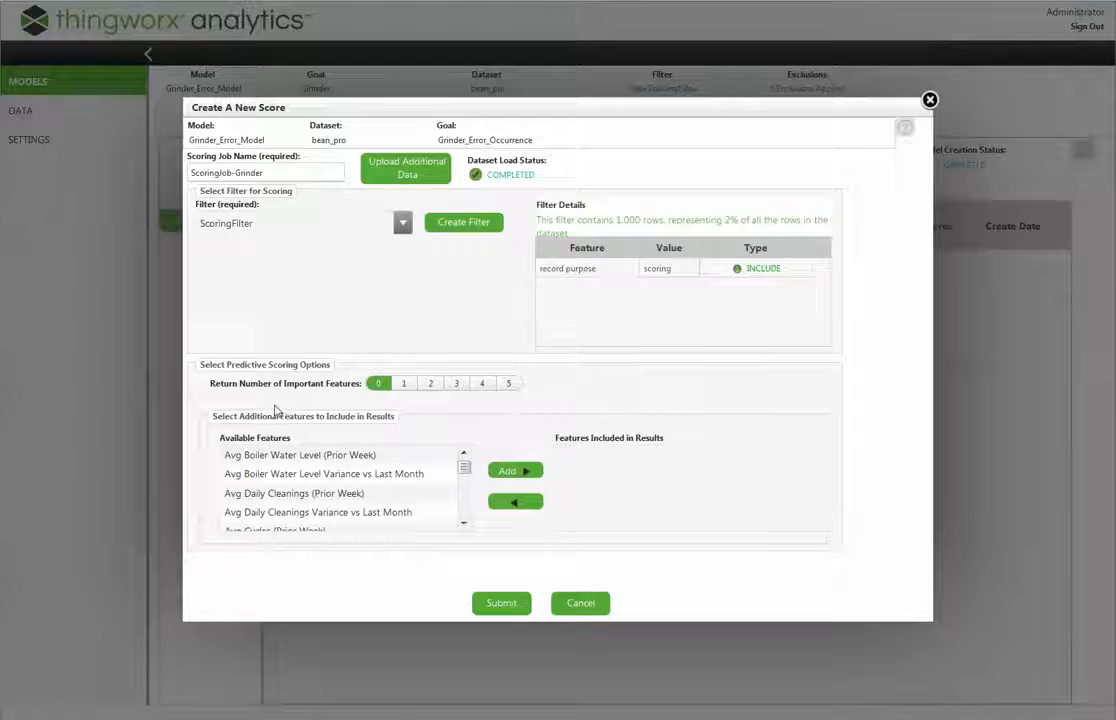
# Submit the scoring job with 2 important features returned and Avg Daily Cycles Variance vs Last Month included in the results
pyautogui.click(428, 389)
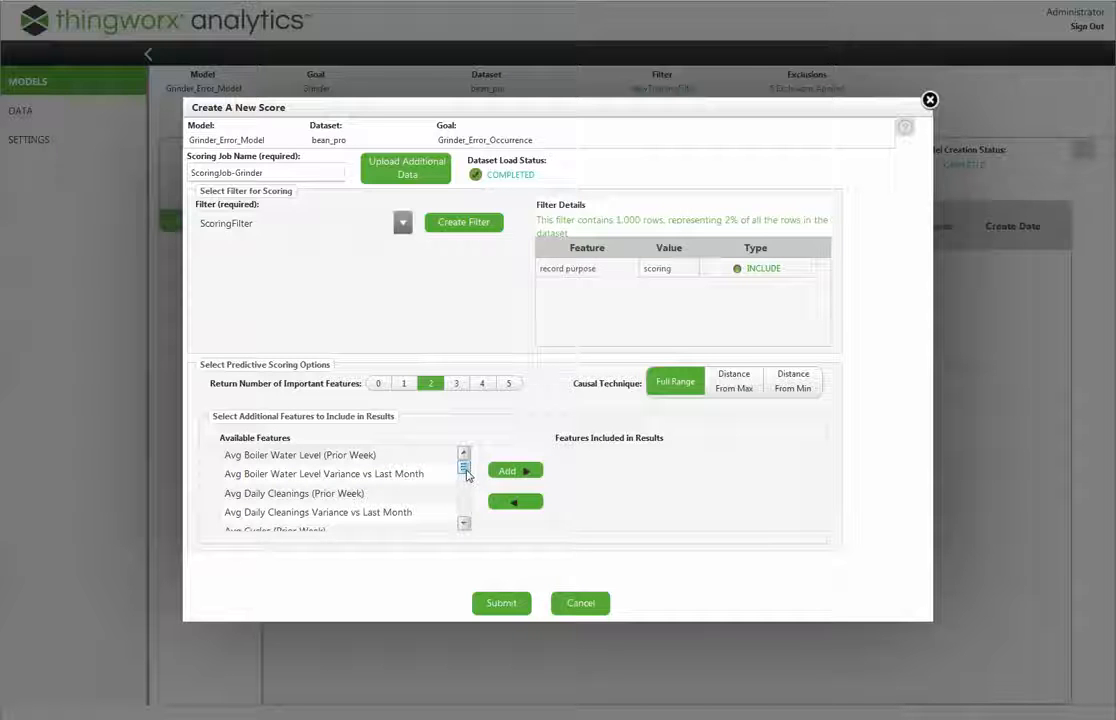
pyautogui.click(463, 524)
pyautogui.click(463, 524)
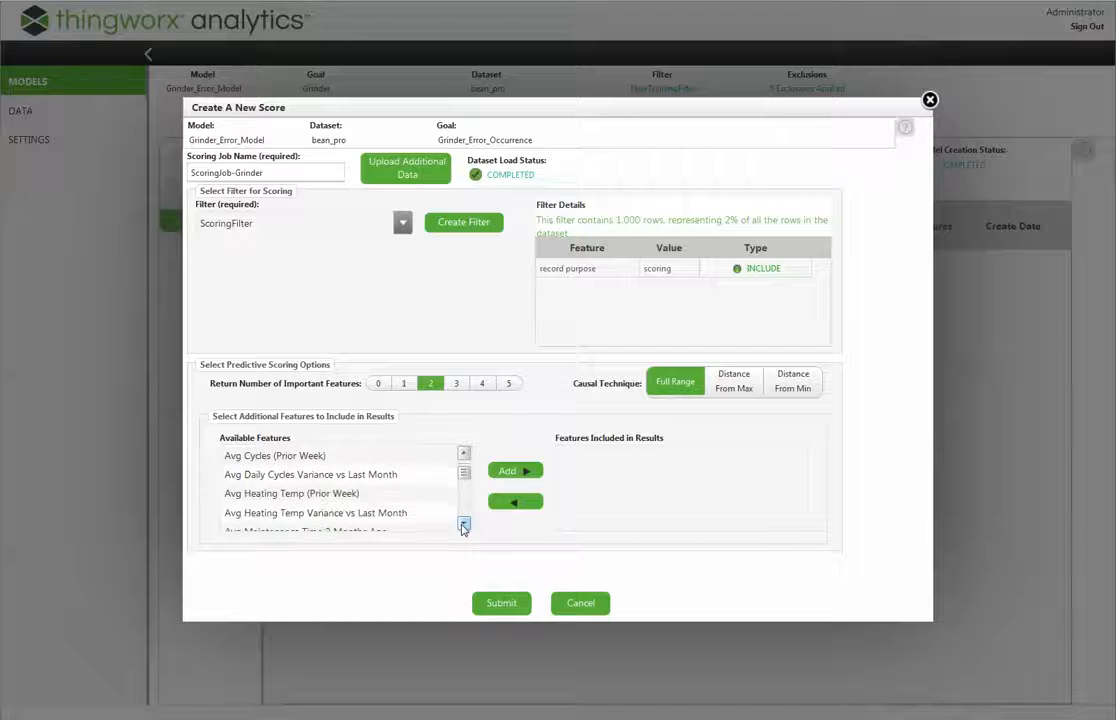
pyautogui.click(377, 477)
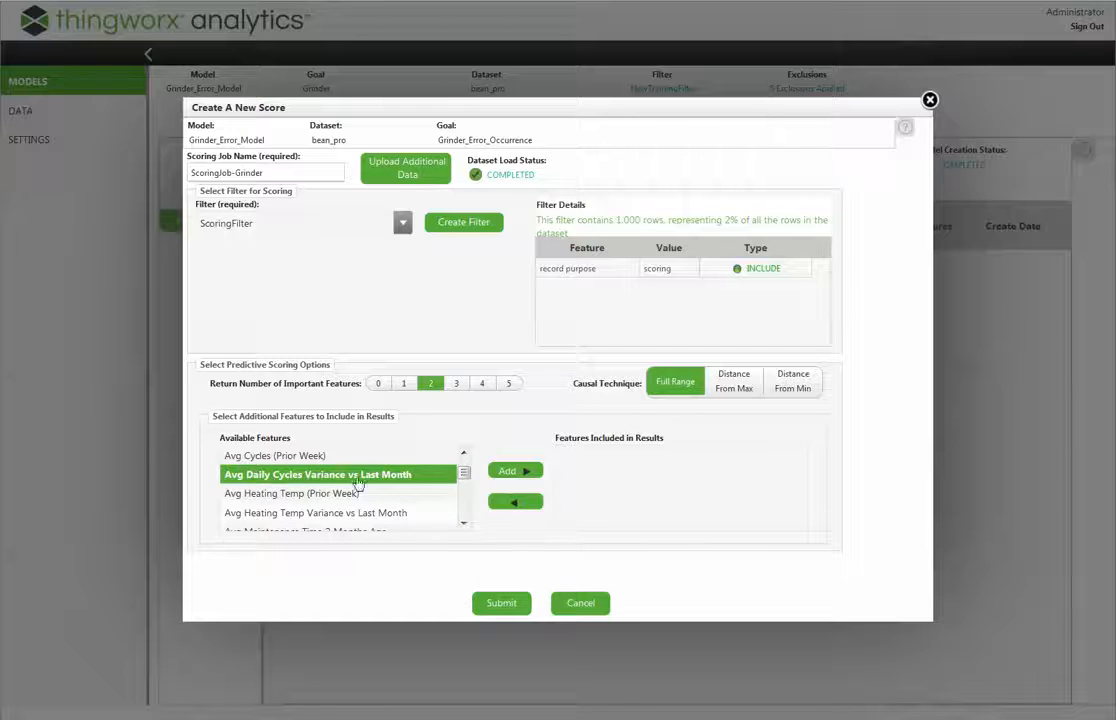
pyautogui.click(463, 453)
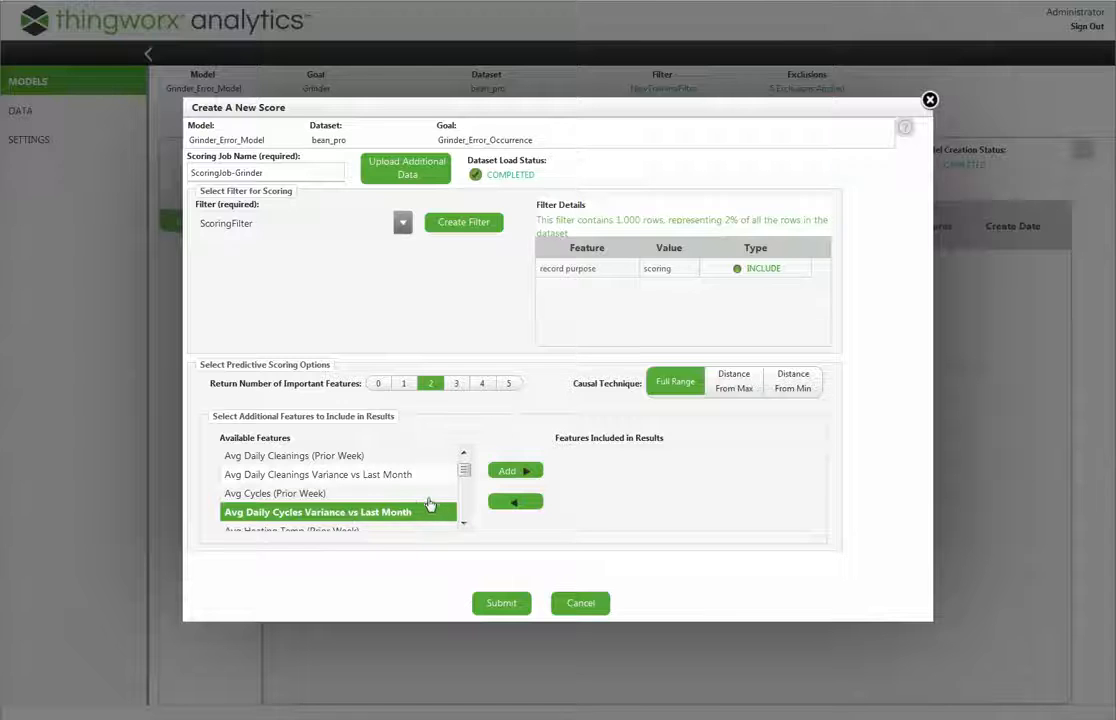
pyautogui.click(463, 453)
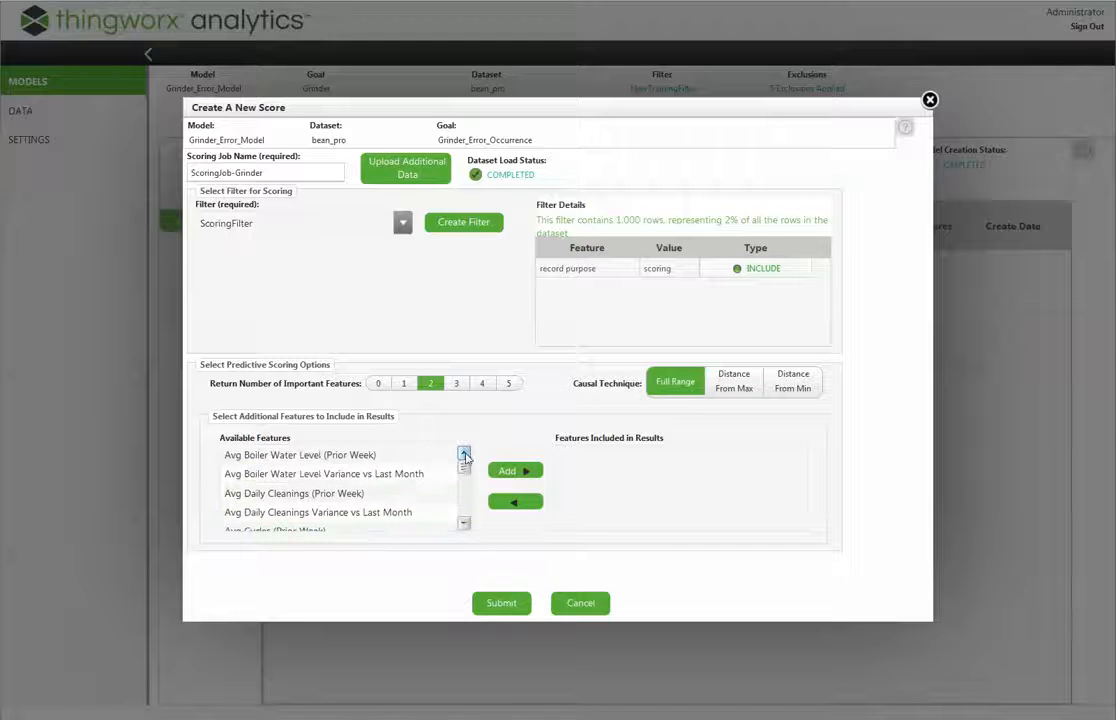
pyautogui.click(508, 470)
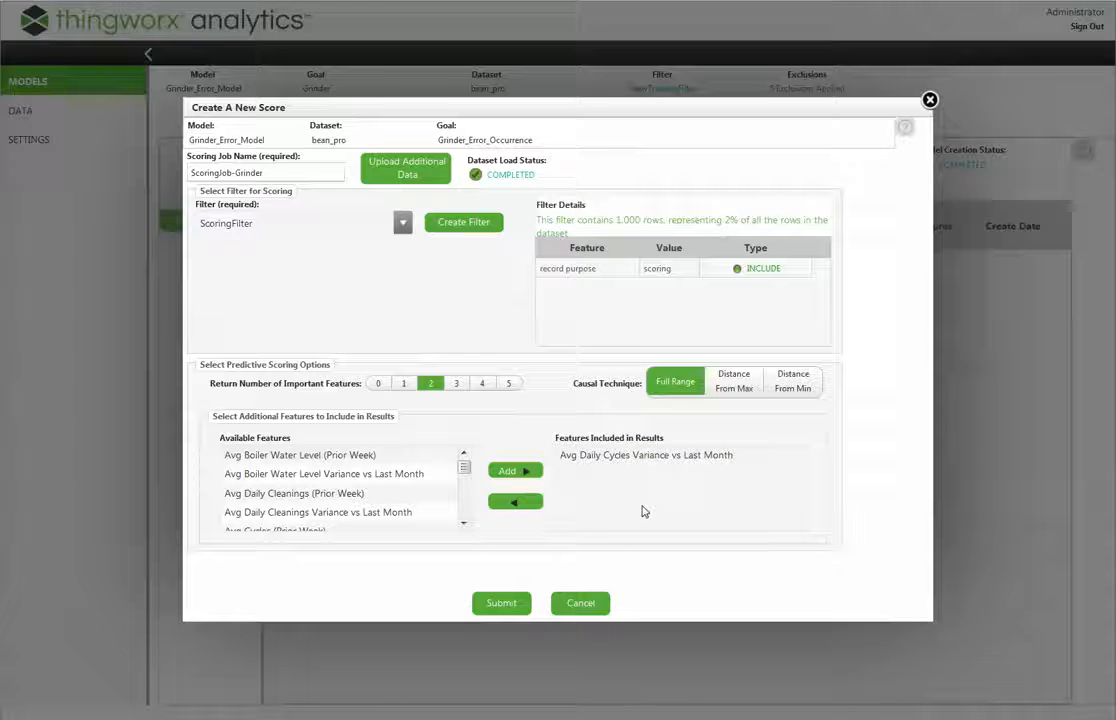
pyautogui.click(491, 604)
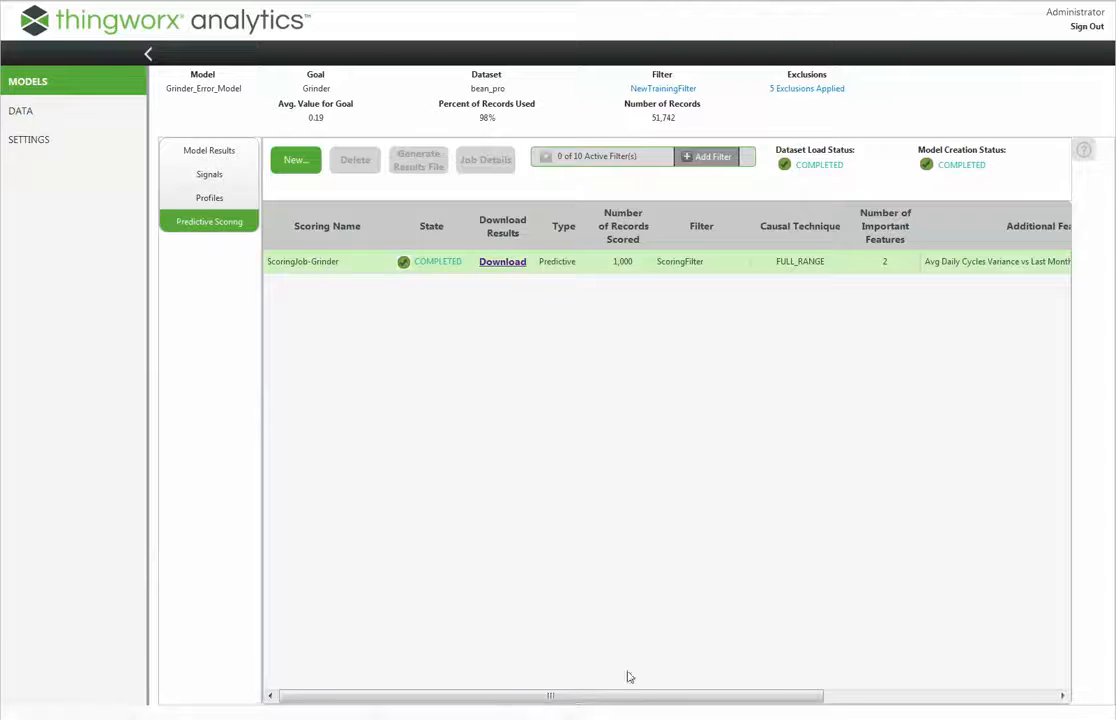
# Download the ScoringJob-Grinder results and examine the predicted goal score and included additional feature columns in Excel
pyautogui.click(512, 264)
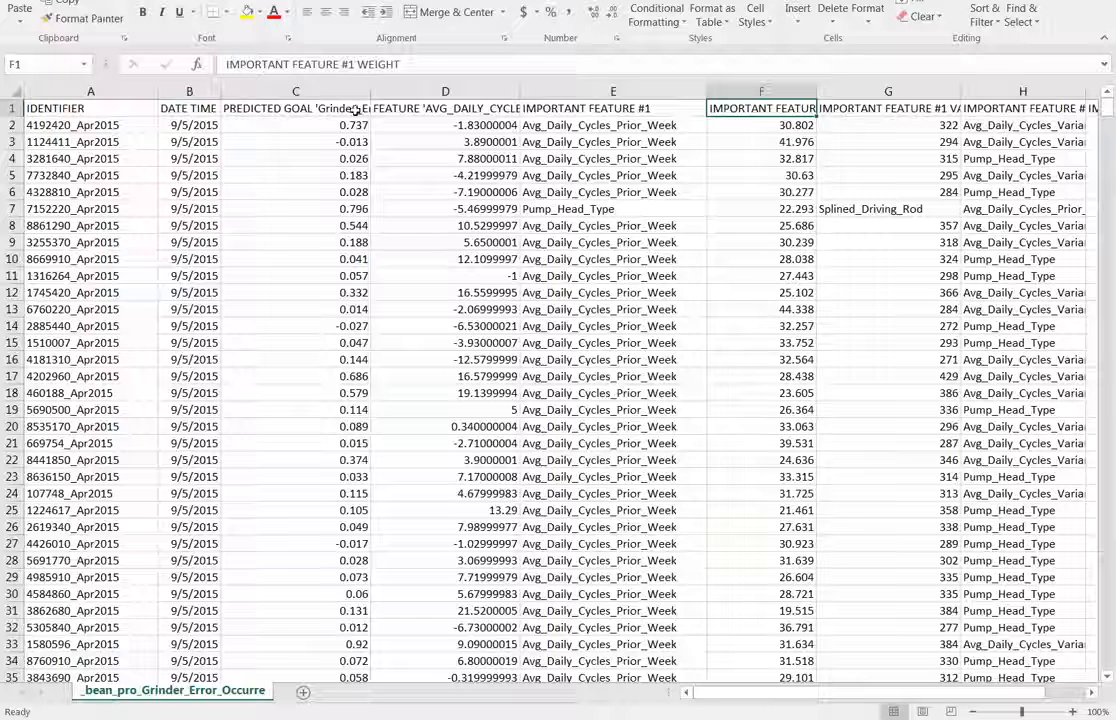
pyautogui.click(280, 108)
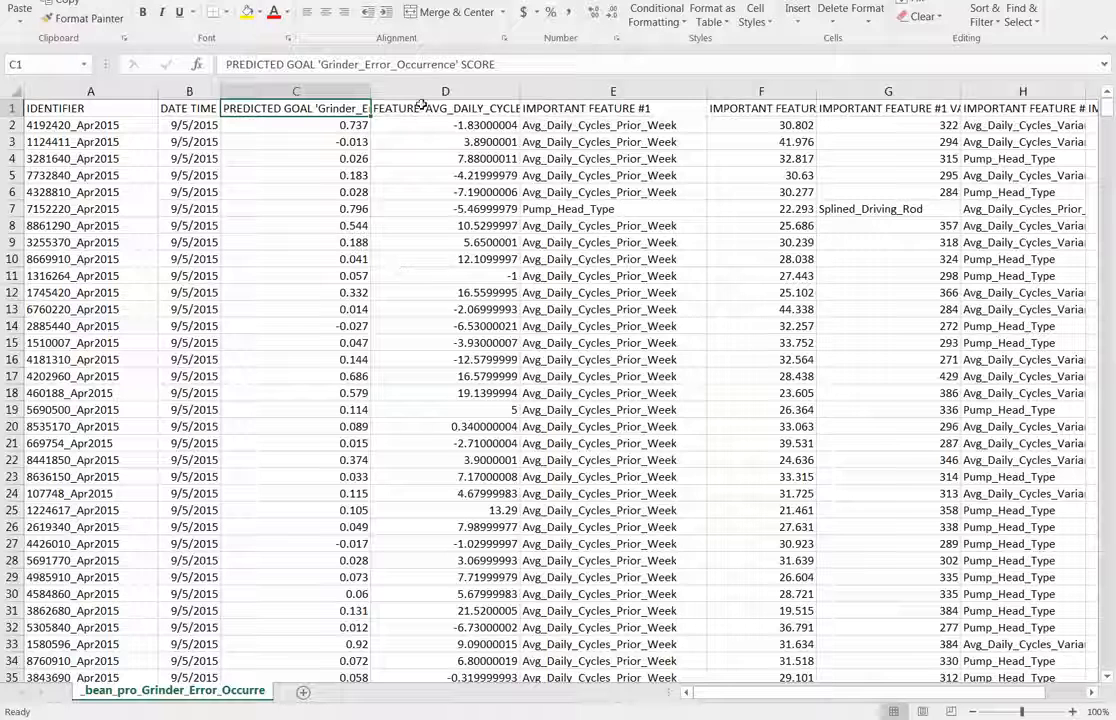
pyautogui.click(378, 110)
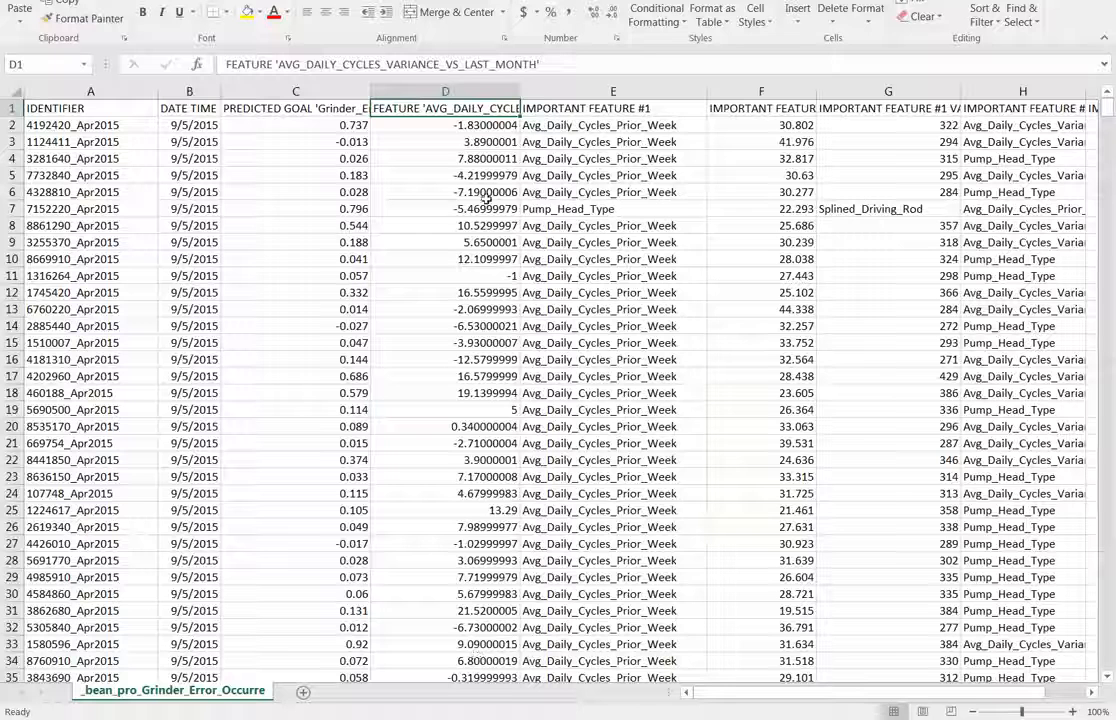
# Examine the name, weight and value columns of important feature #1 and the first record's second important feature
pyautogui.click(586, 110)
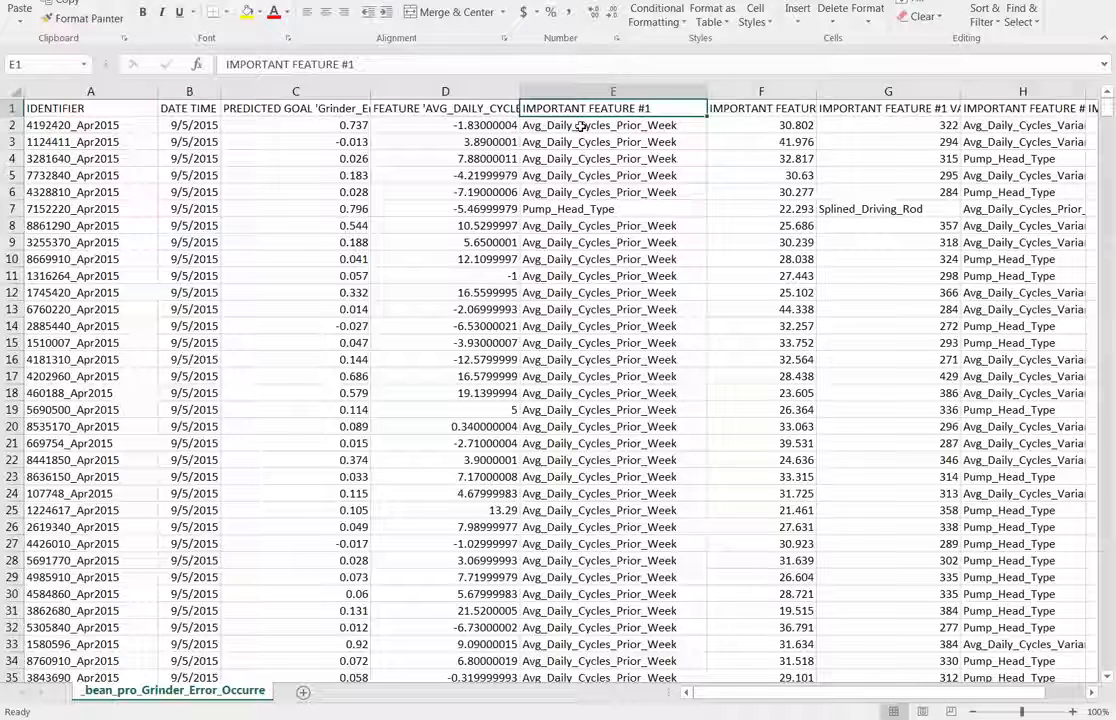
pyautogui.click(581, 126)
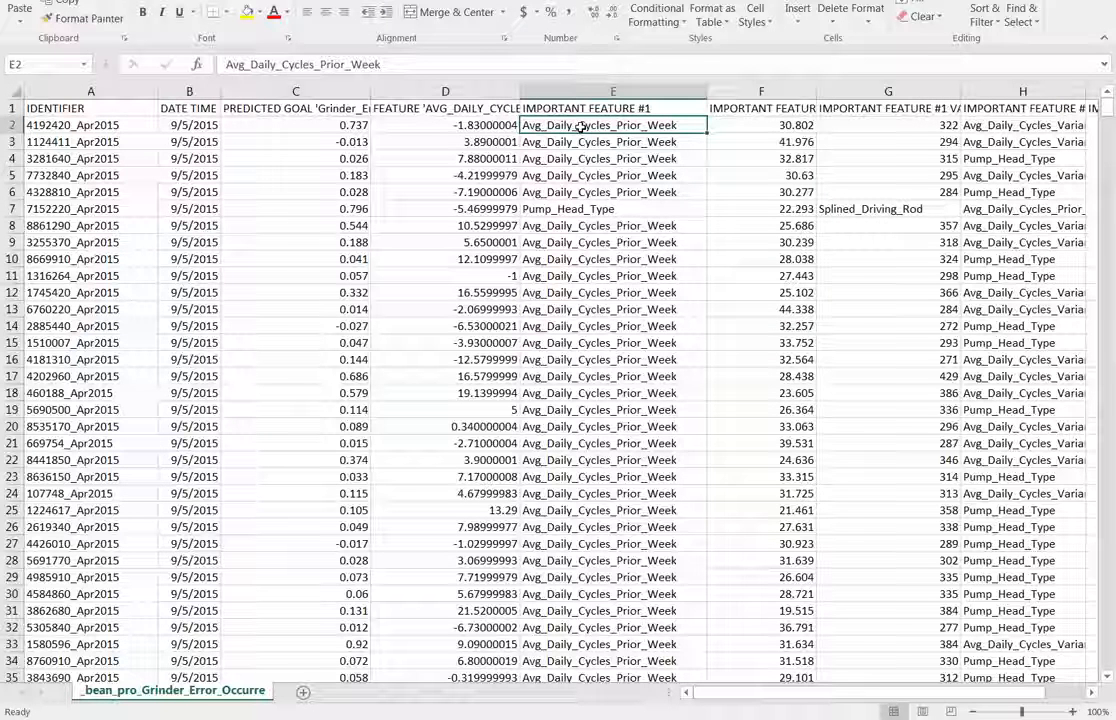
pyautogui.click(753, 112)
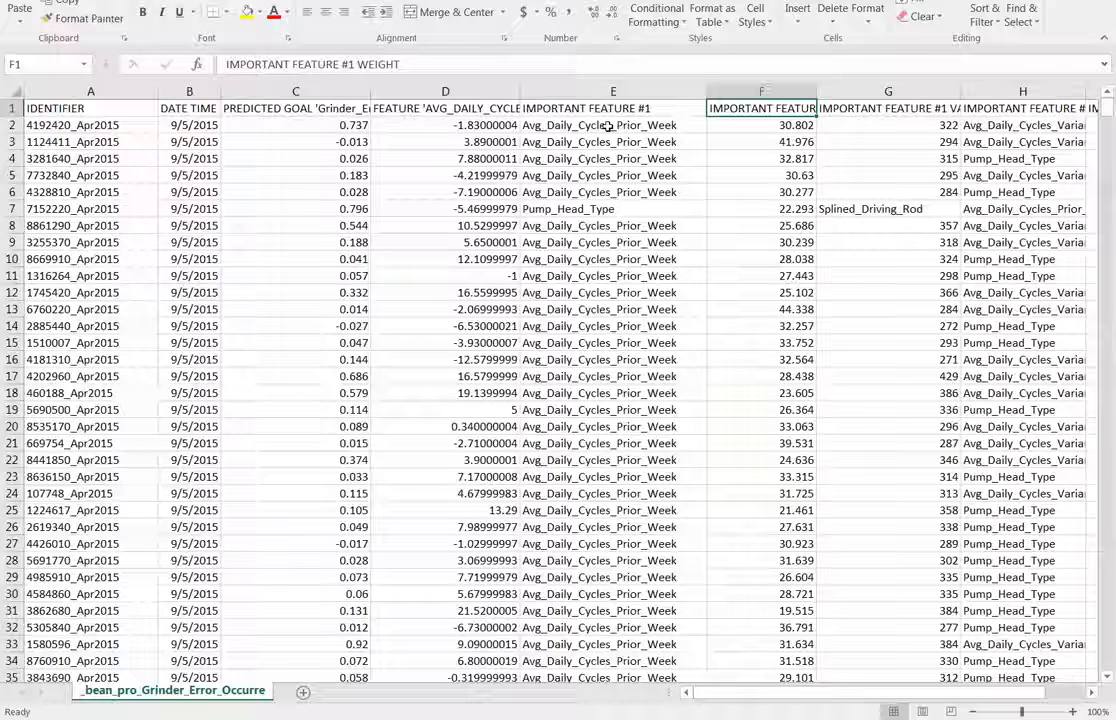
pyautogui.click(913, 116)
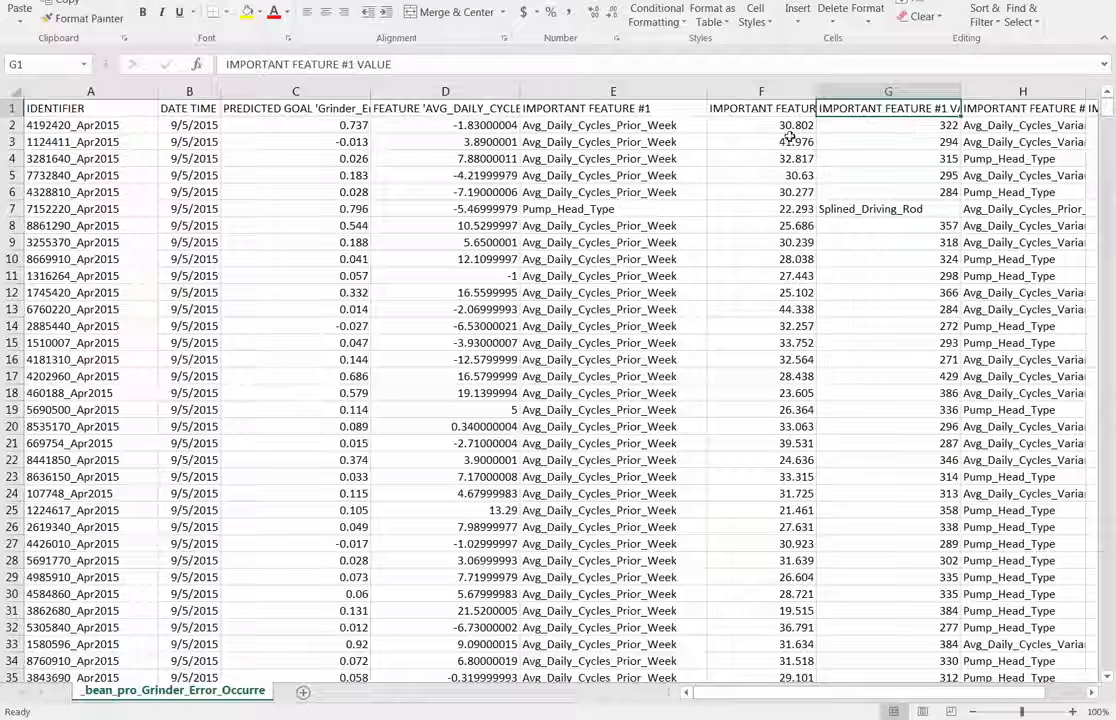
pyautogui.click(566, 122)
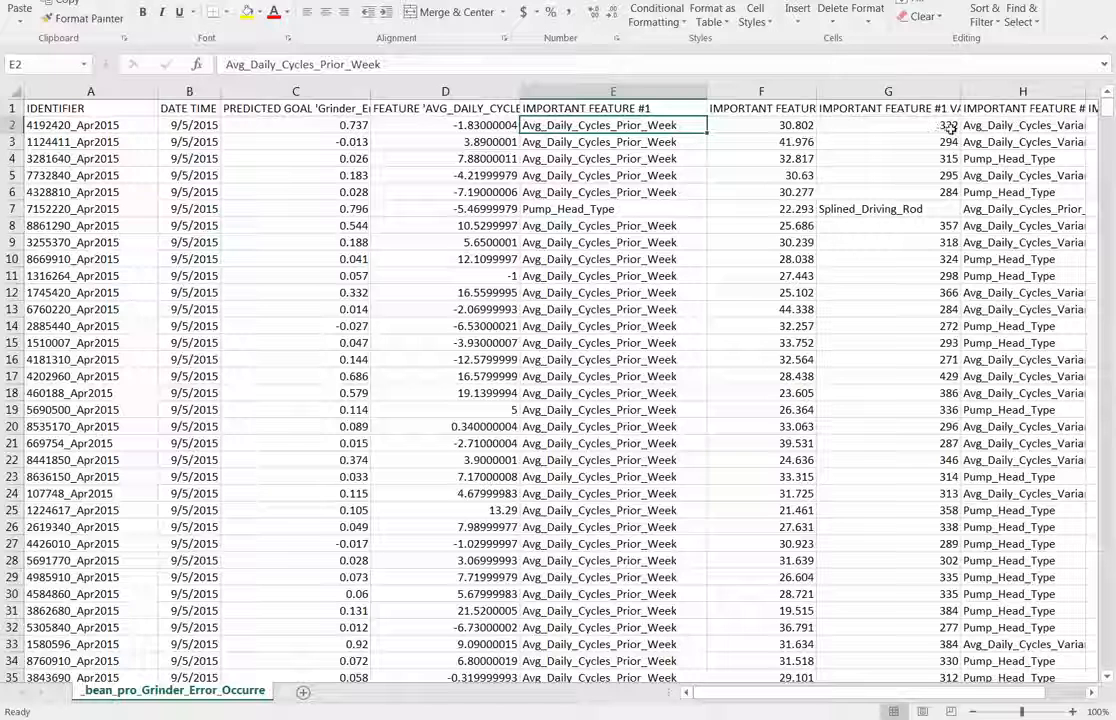
pyautogui.click(790, 109)
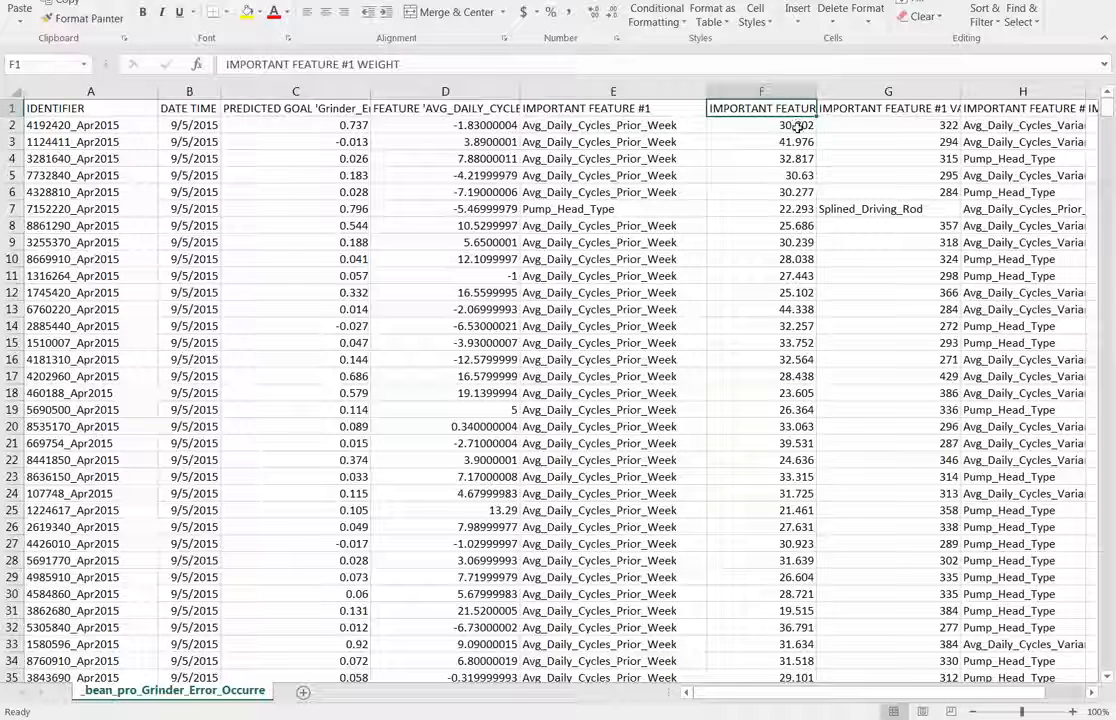
pyautogui.click(1008, 126)
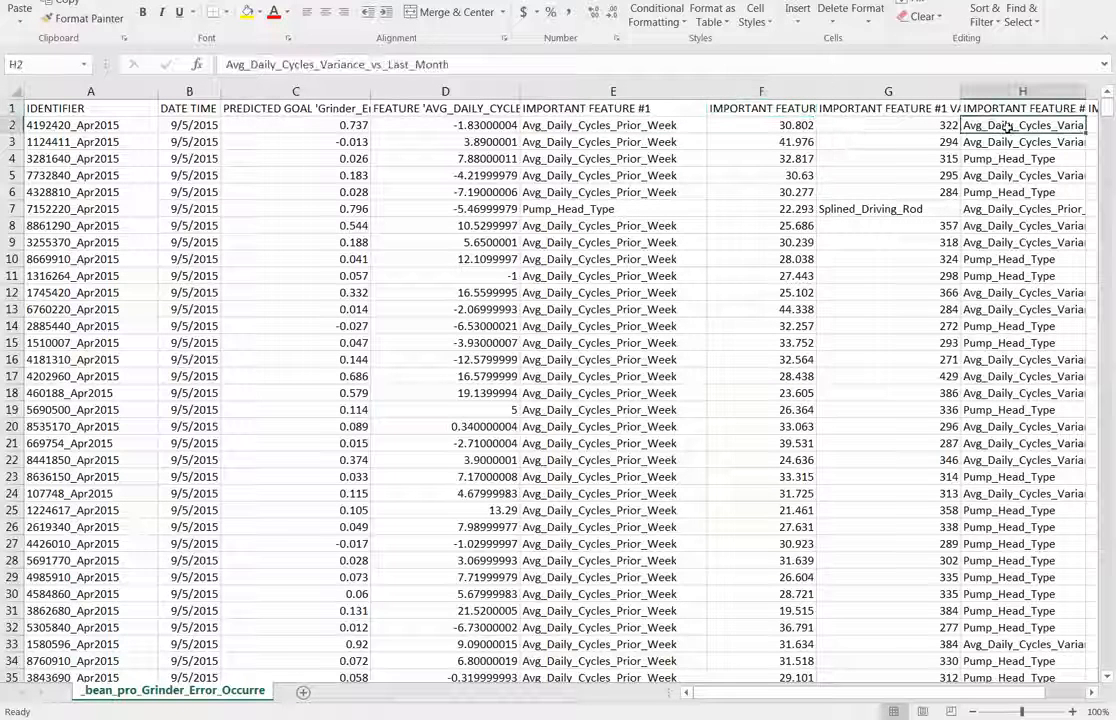